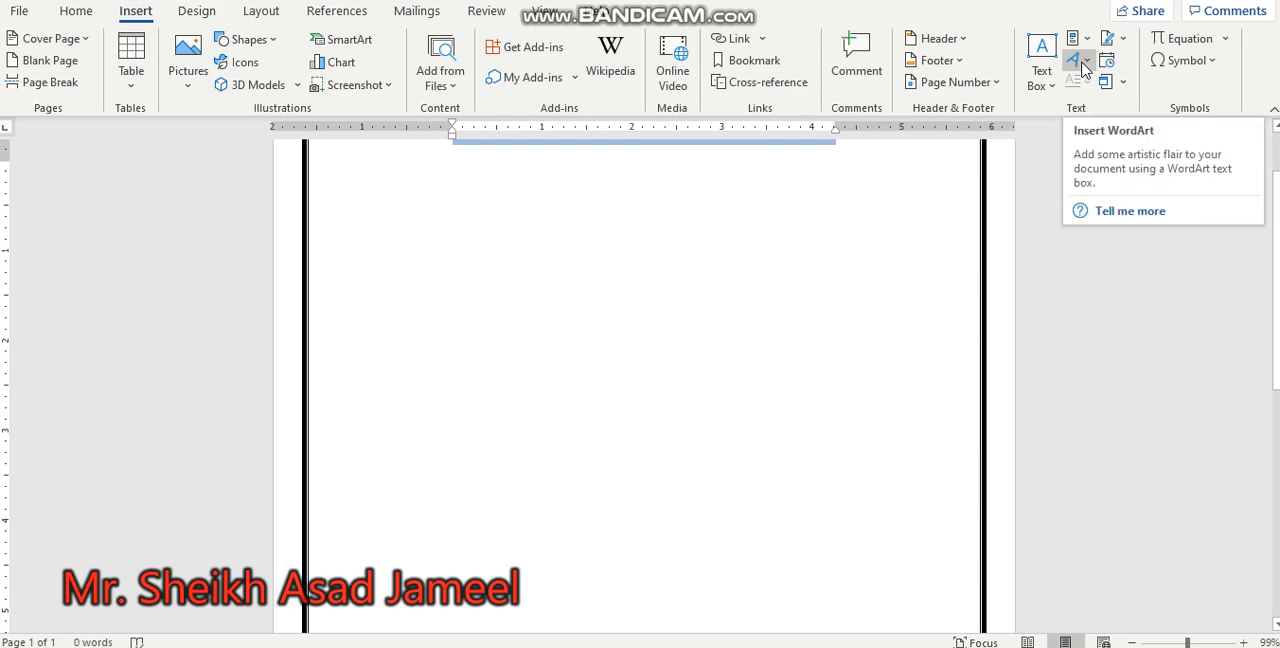
Step: Insert WordArt in the Gradient Fill: Gold, Accent color 4 style with the text "Welcome", and undo it
left_click(1085, 66)
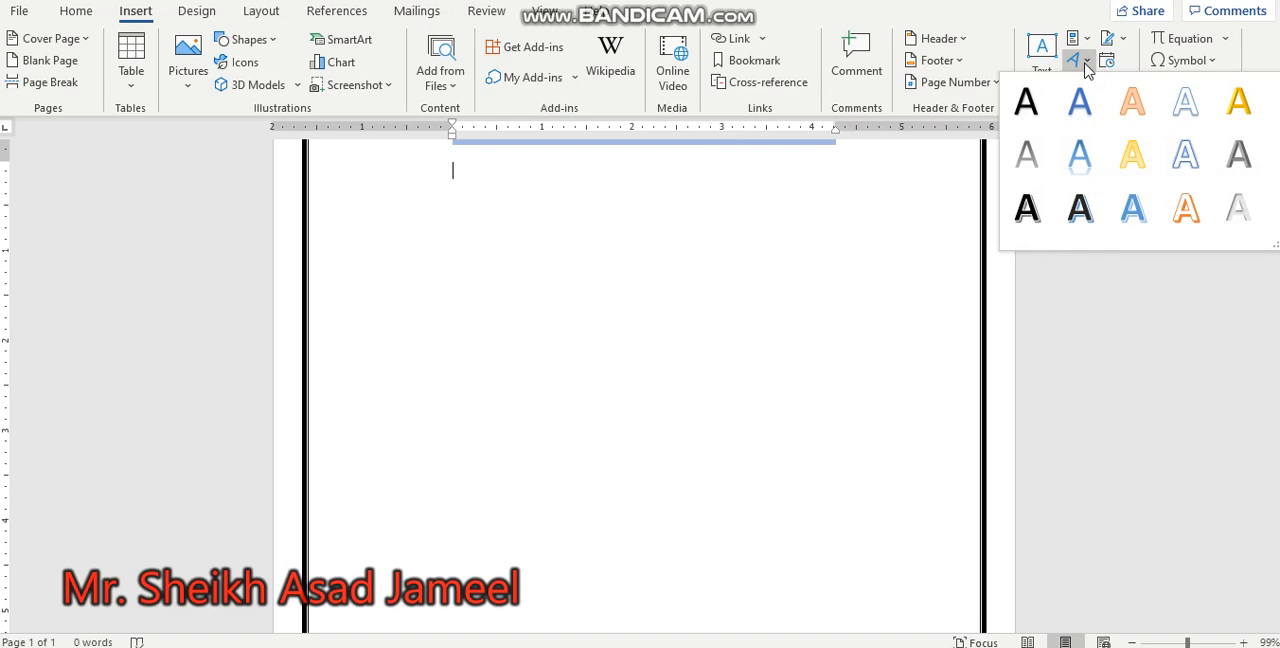
left_click(1136, 155)
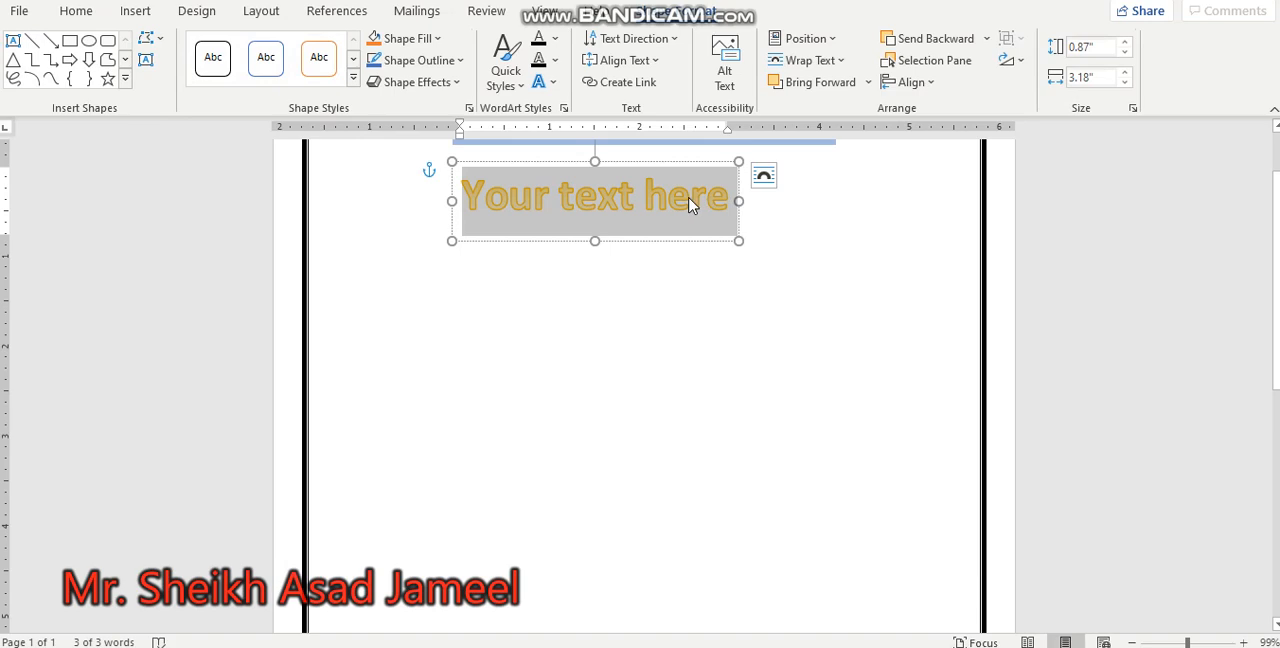
type("Wre")
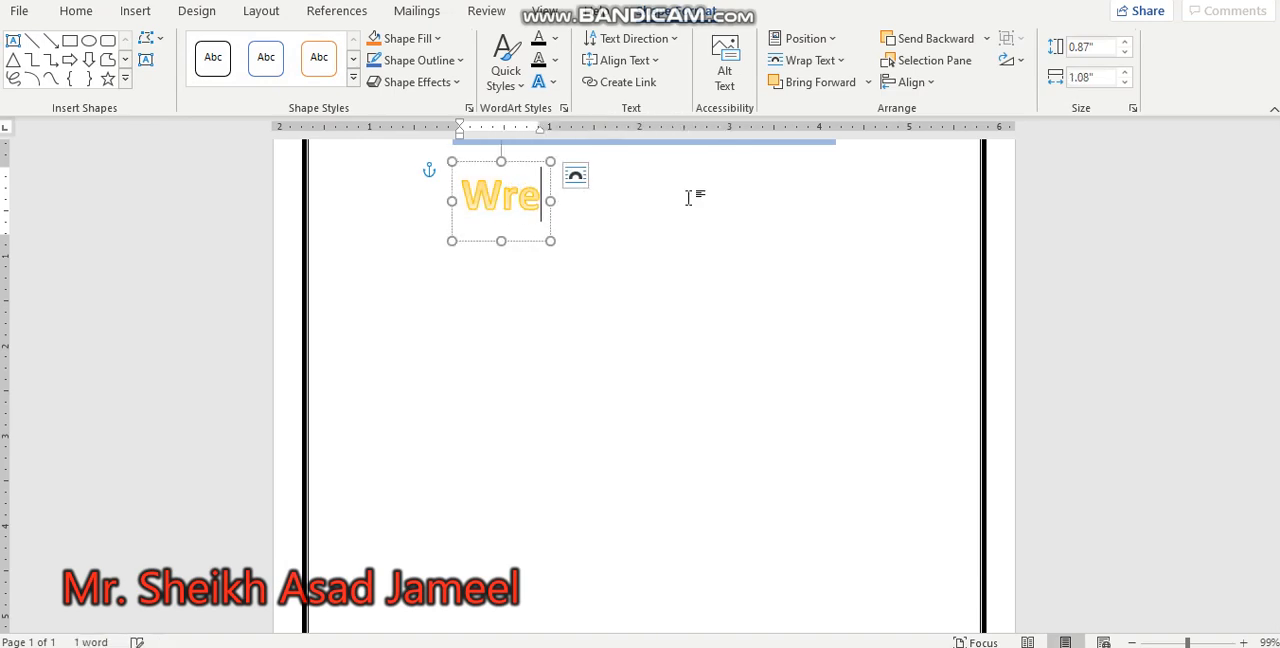
key("BackSpace")
key("BackSpace")
type("elcome")
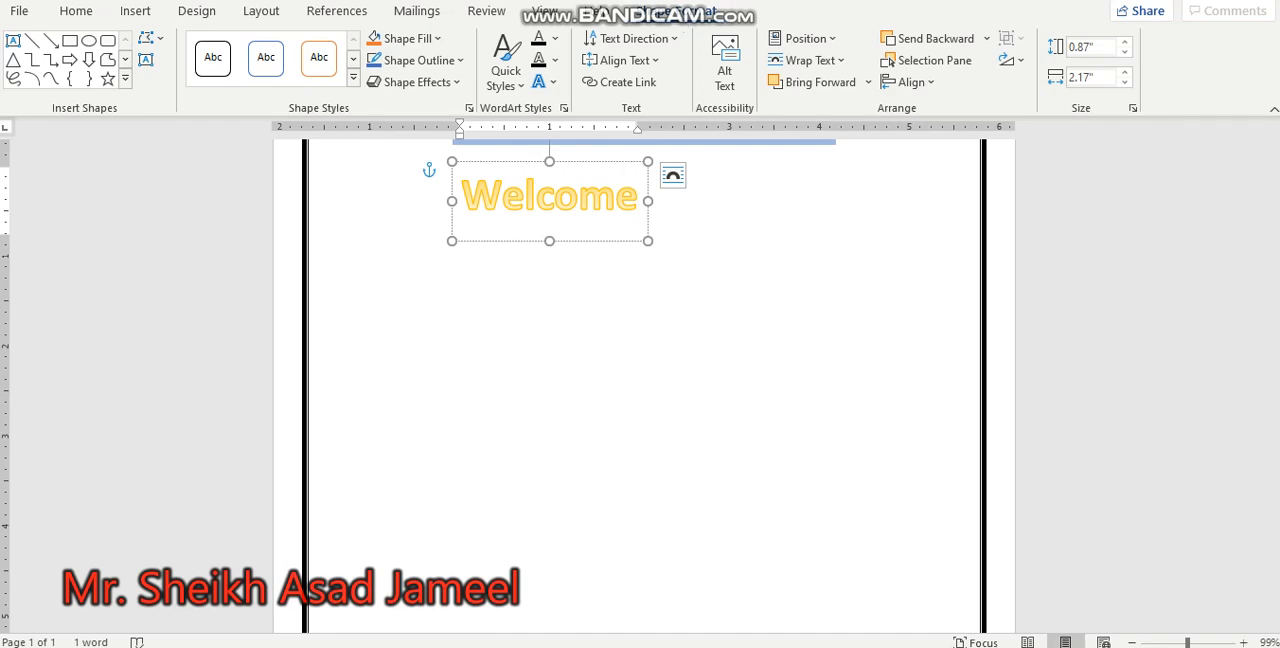
key("ctrl+z")
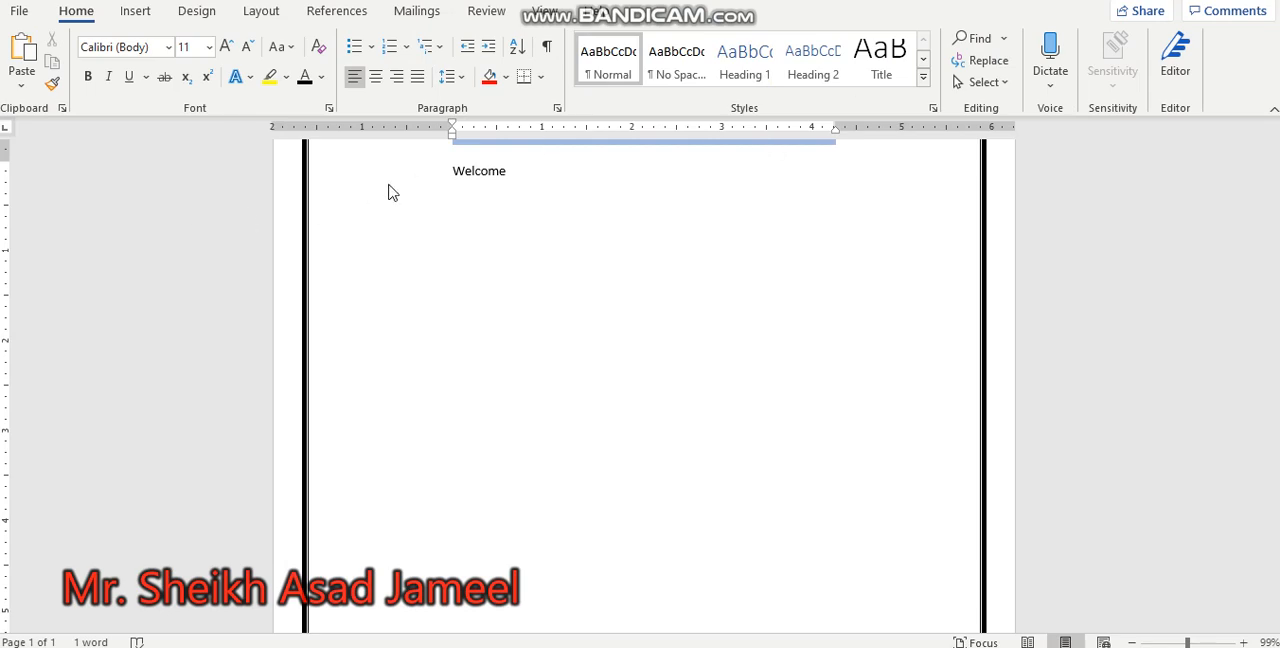
Step: Convert the plain word "Welcome" into WordArt with the Gradient Fill: Gold, Accent color 4 style
left_click(482, 172)
left_click_drag(447, 173, 546, 178)
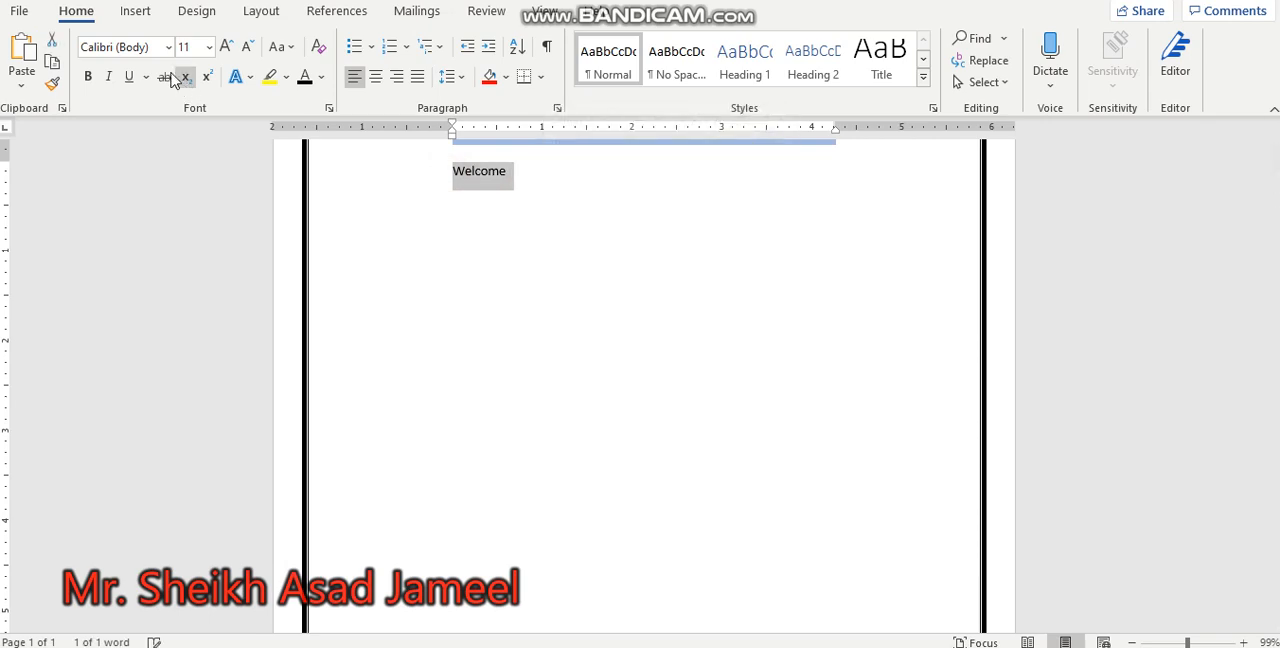
left_click(136, 12)
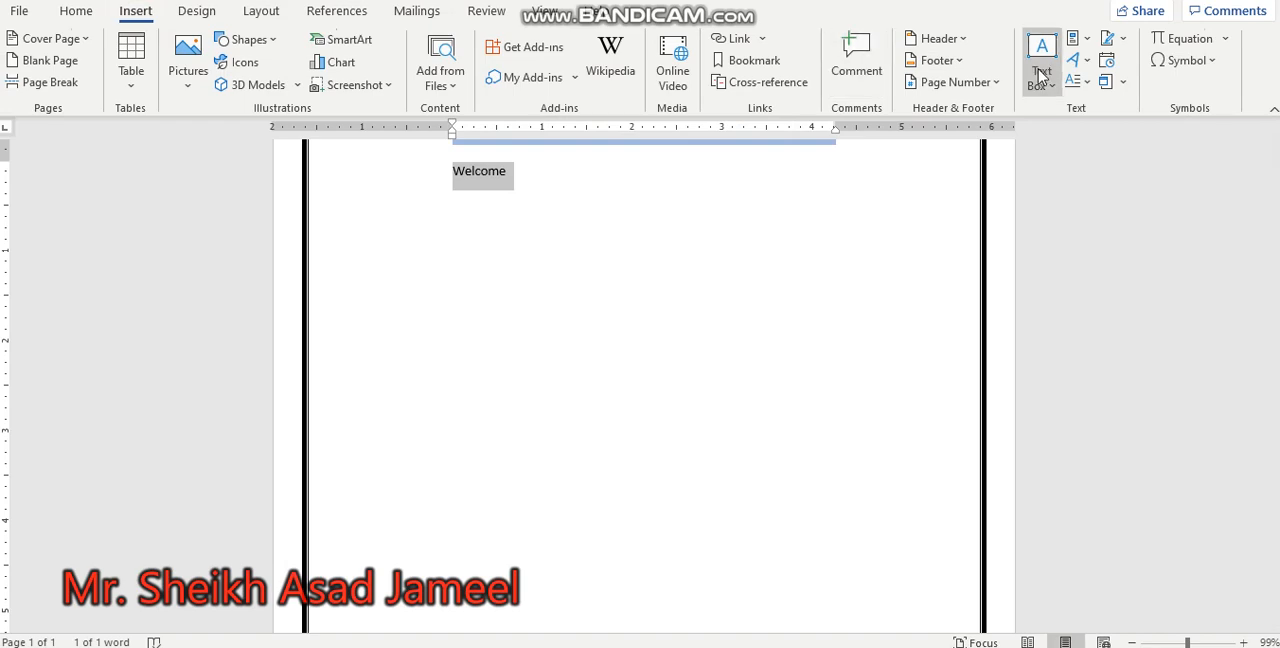
left_click(1076, 61)
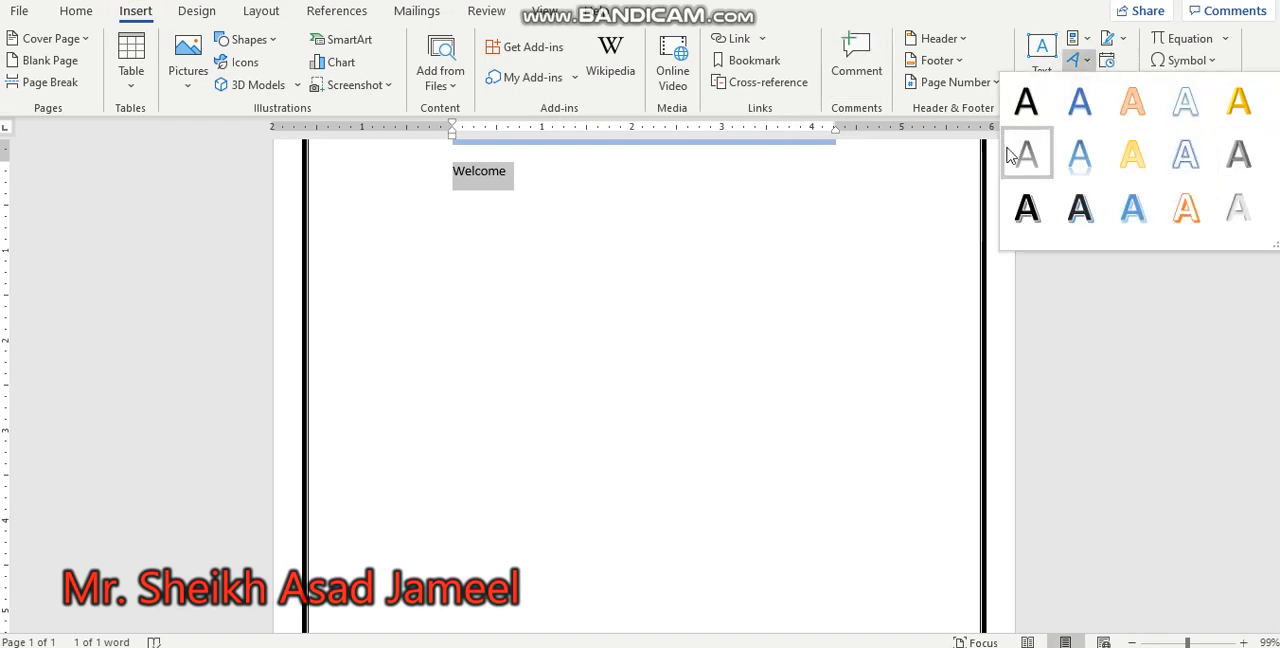
left_click(1131, 150)
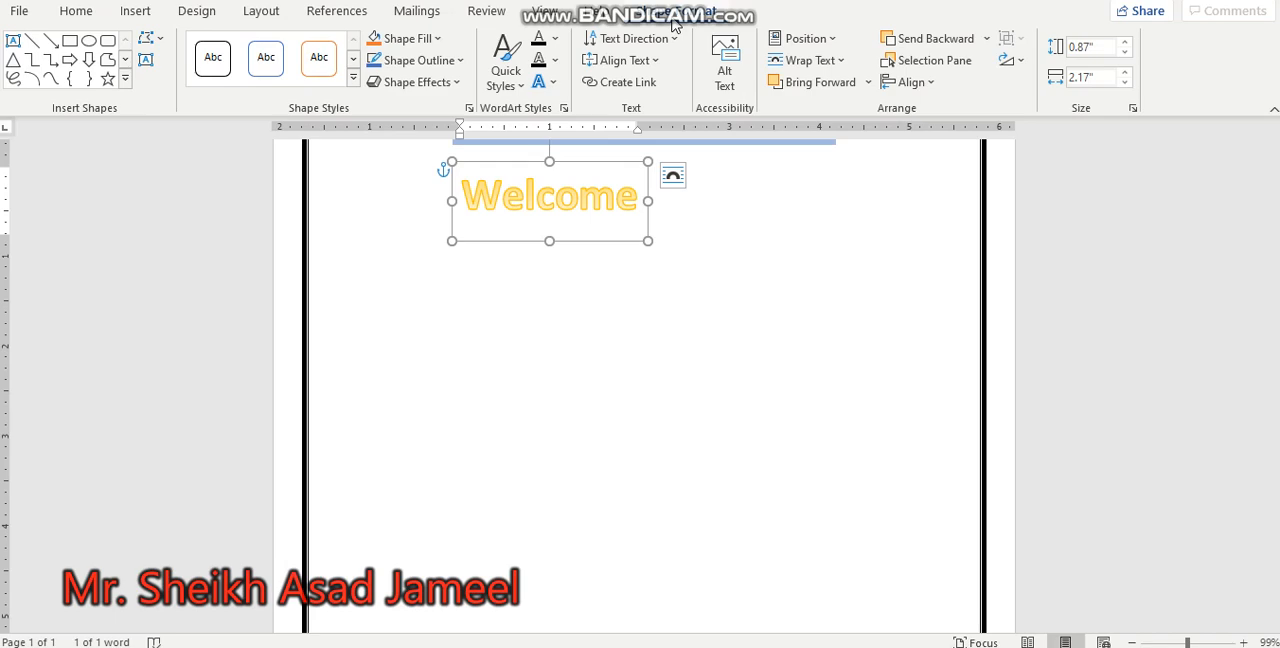
Step: Fill the Welcome WordArt text with the standard yellow color
left_click(556, 42)
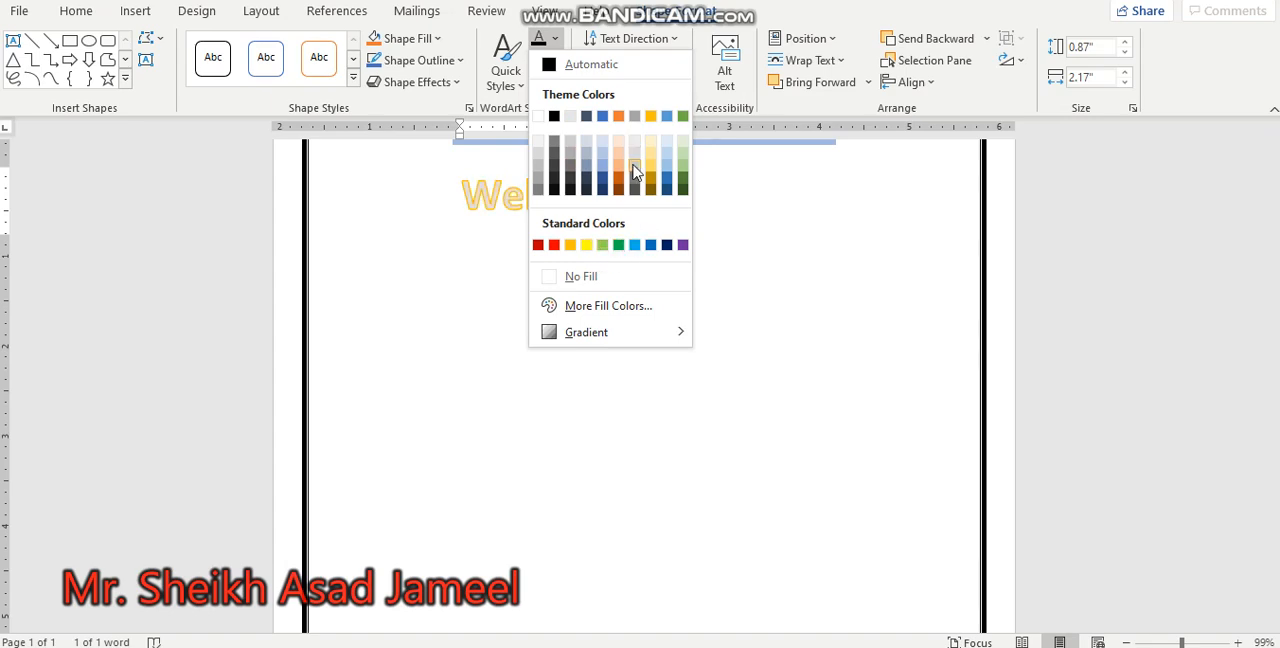
mouse_move(640, 332)
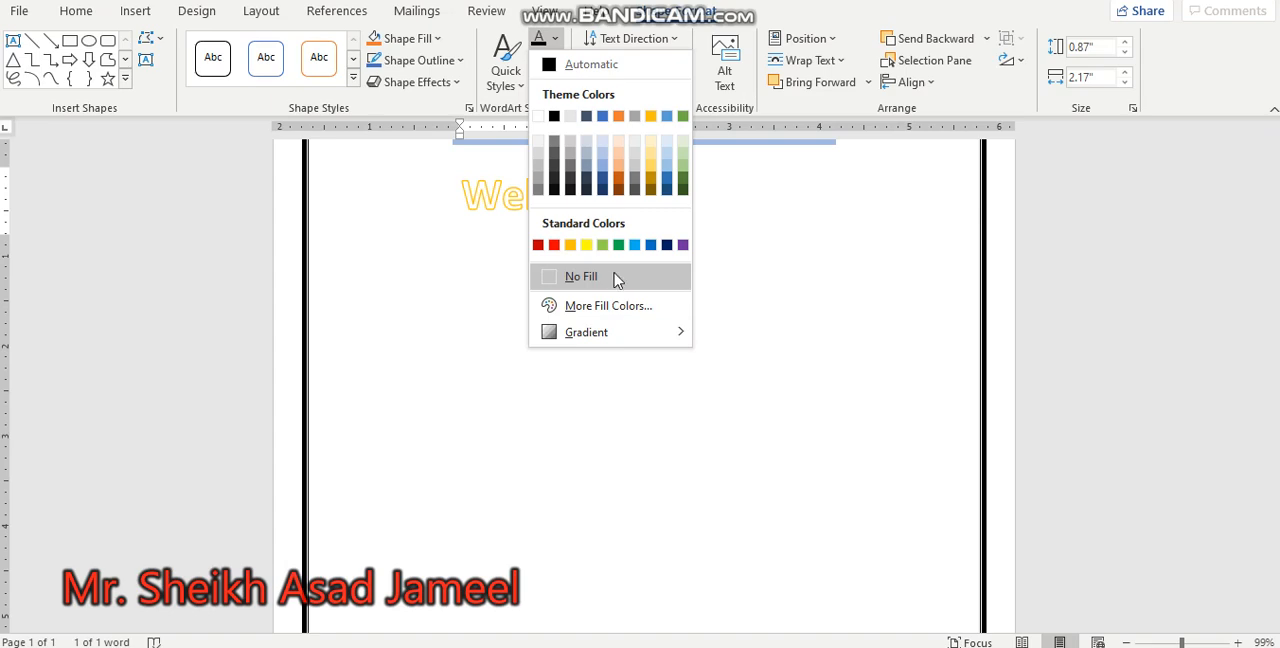
left_click(587, 248)
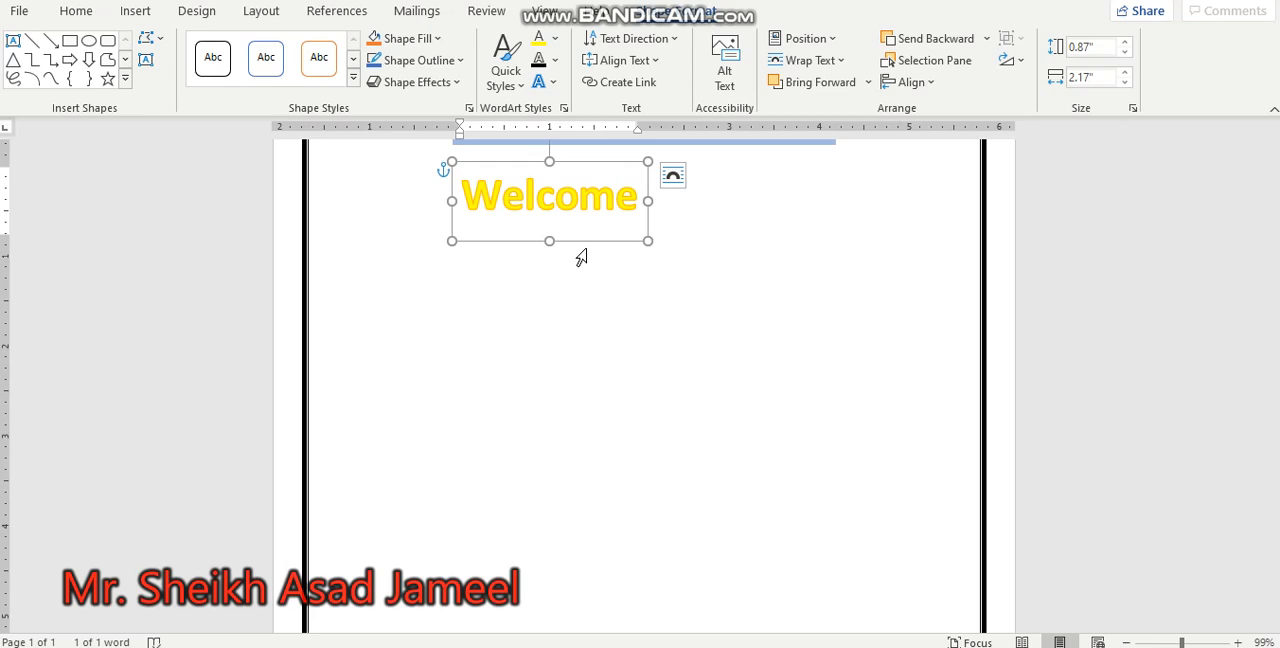
Step: Give the Welcome WordArt text a standard red outline with a weight of 1½ pt
left_click(557, 67)
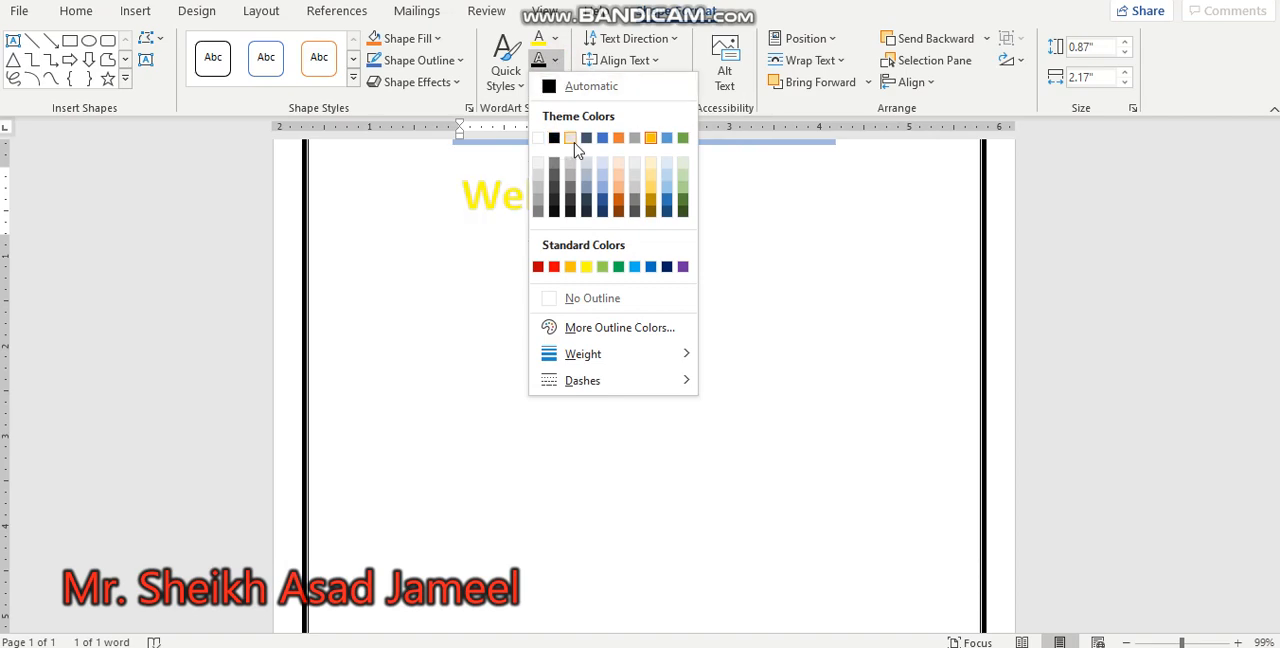
left_click(554, 267)
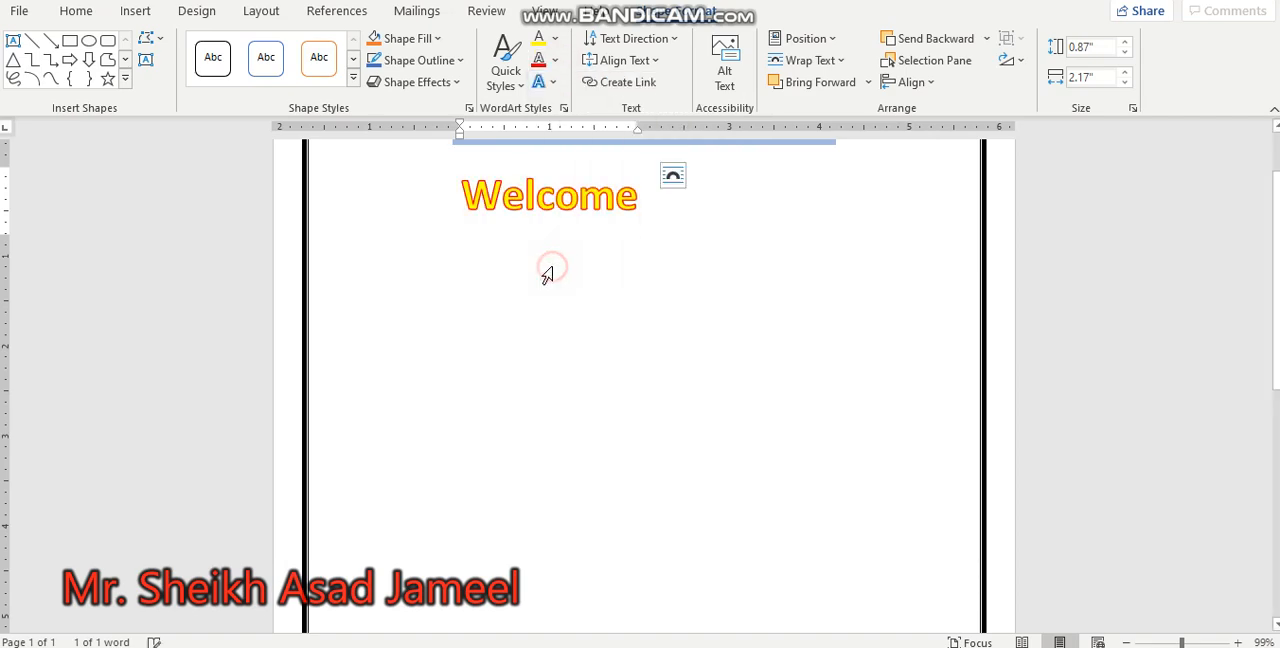
left_click(556, 66)
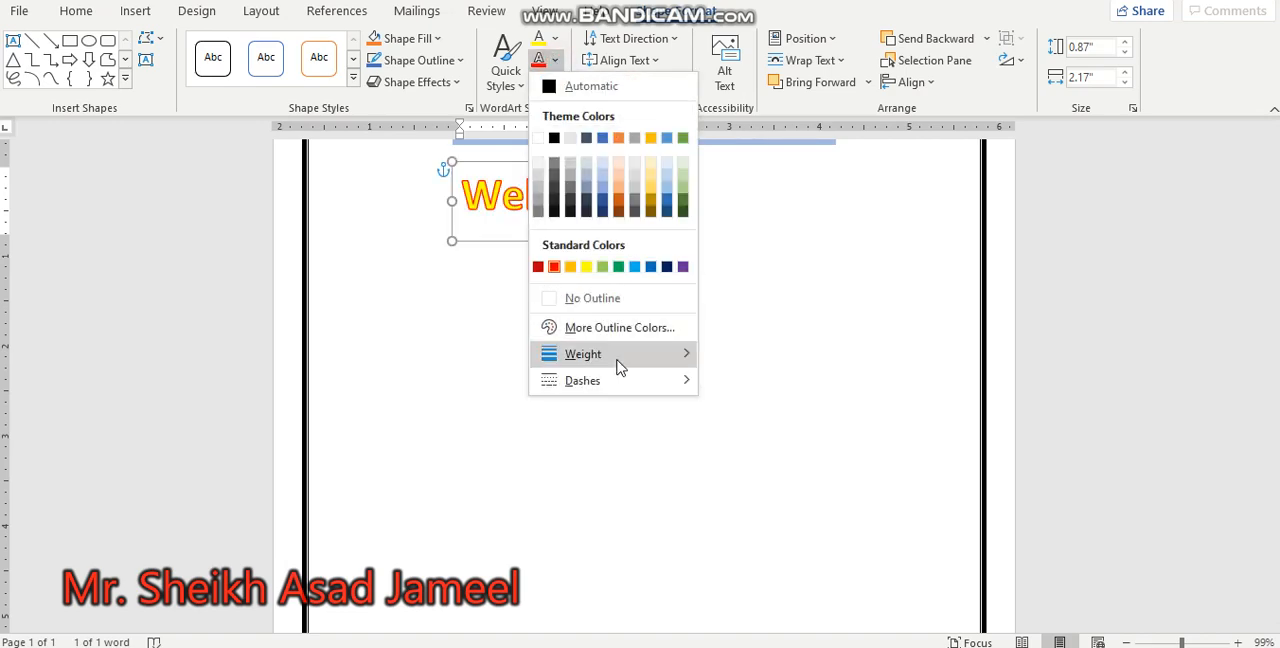
mouse_move(618, 362)
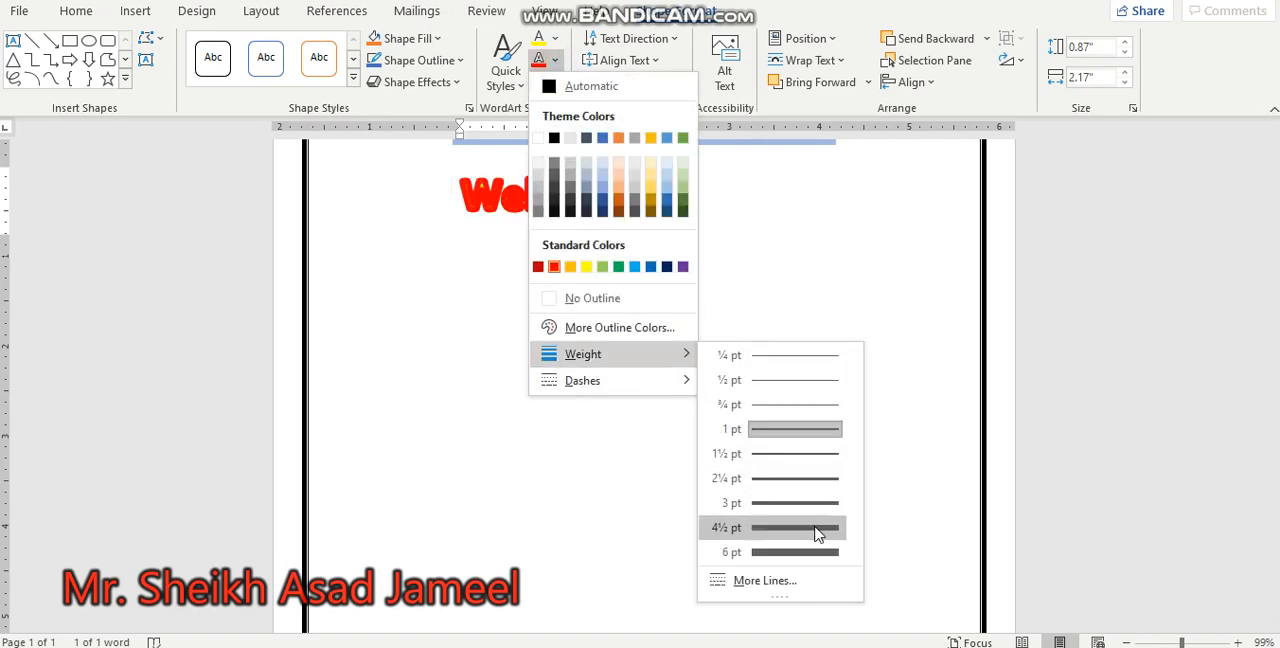
left_click(802, 462)
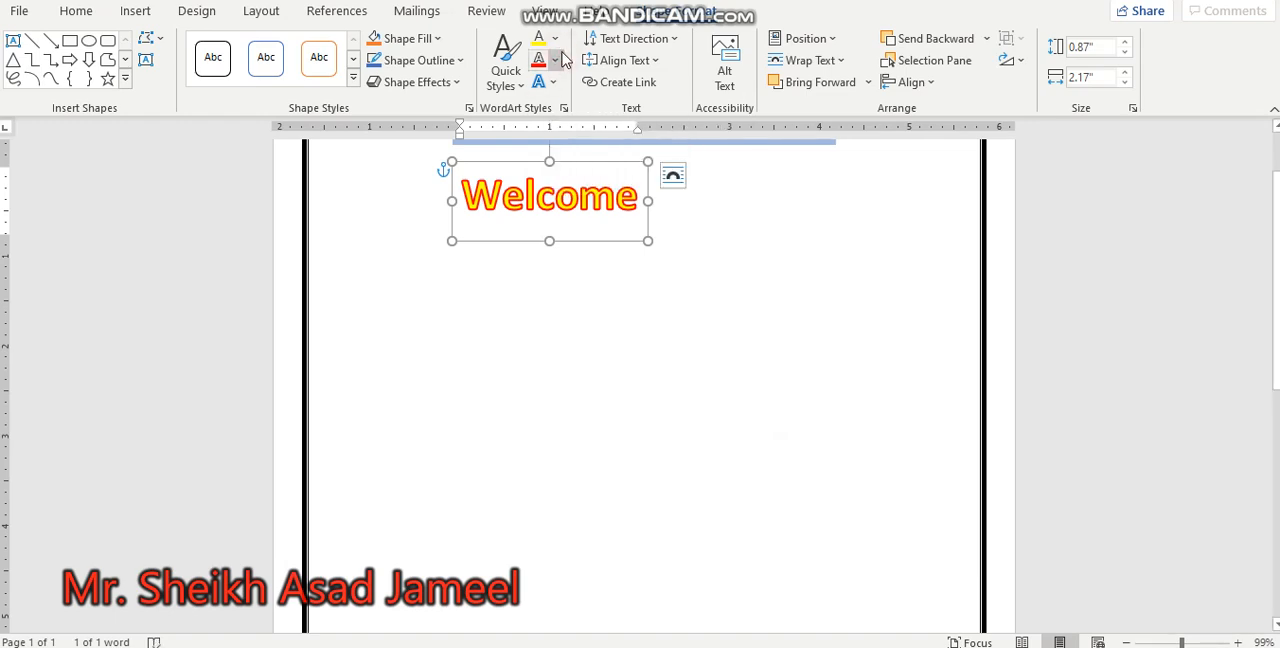
left_click(557, 60)
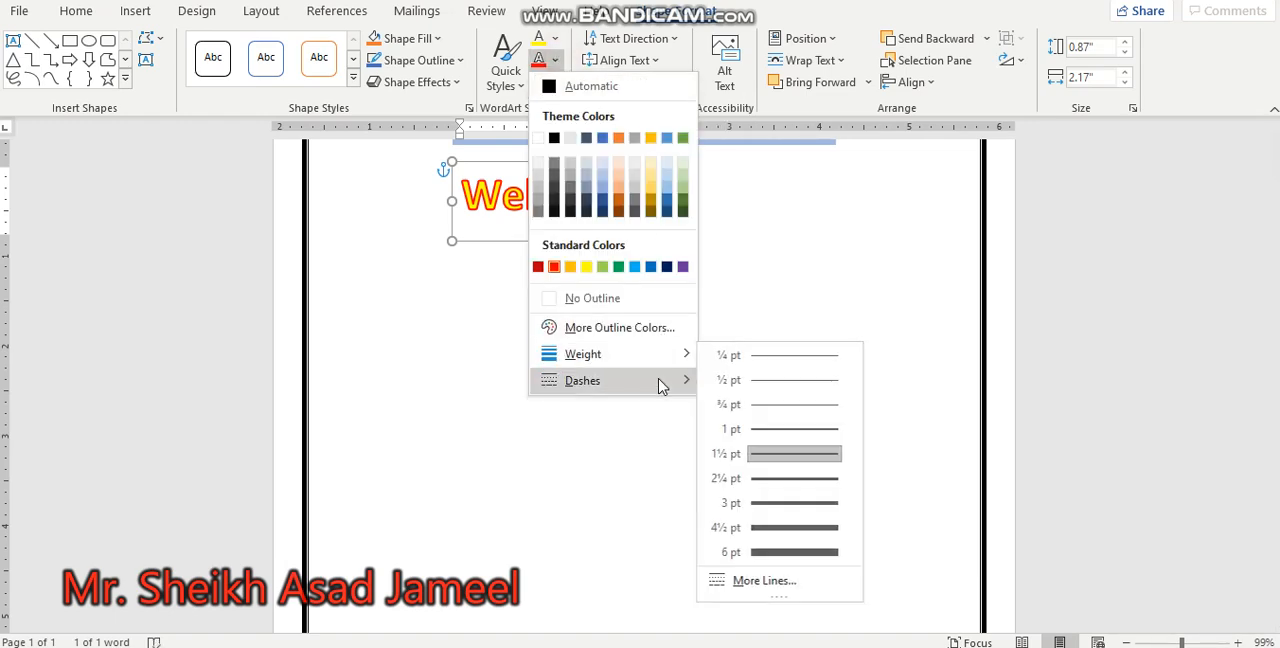
mouse_move(663, 386)
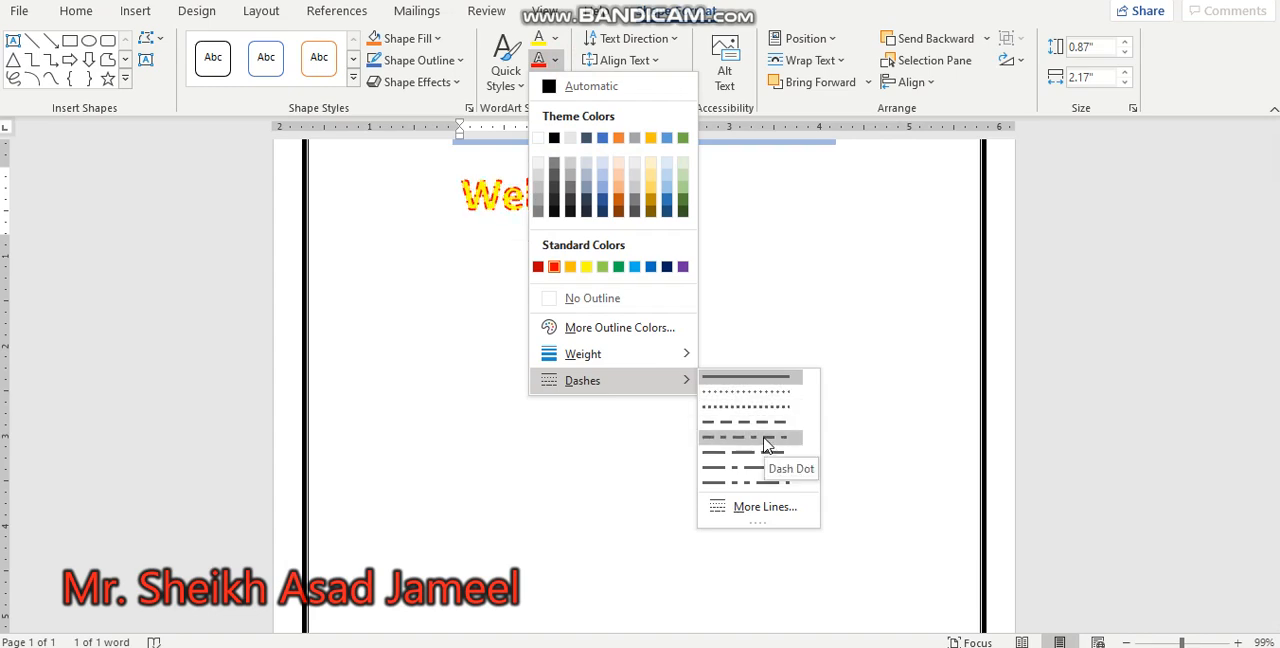
left_click(816, 182)
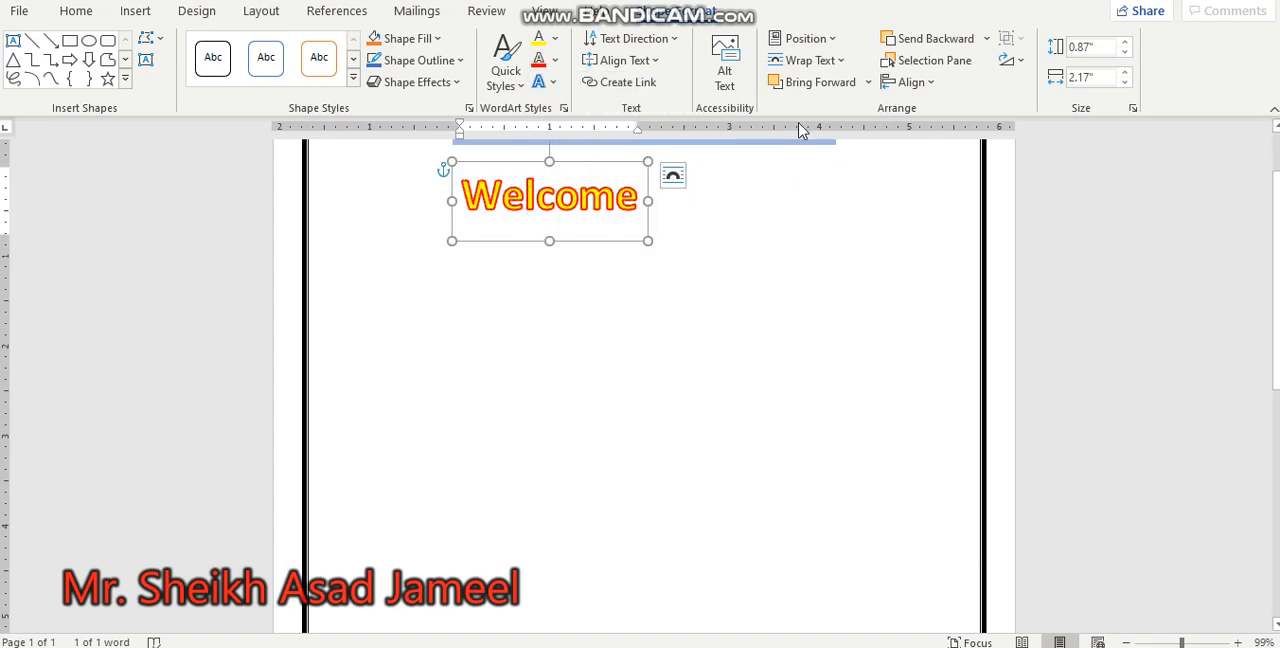
key("Escape")
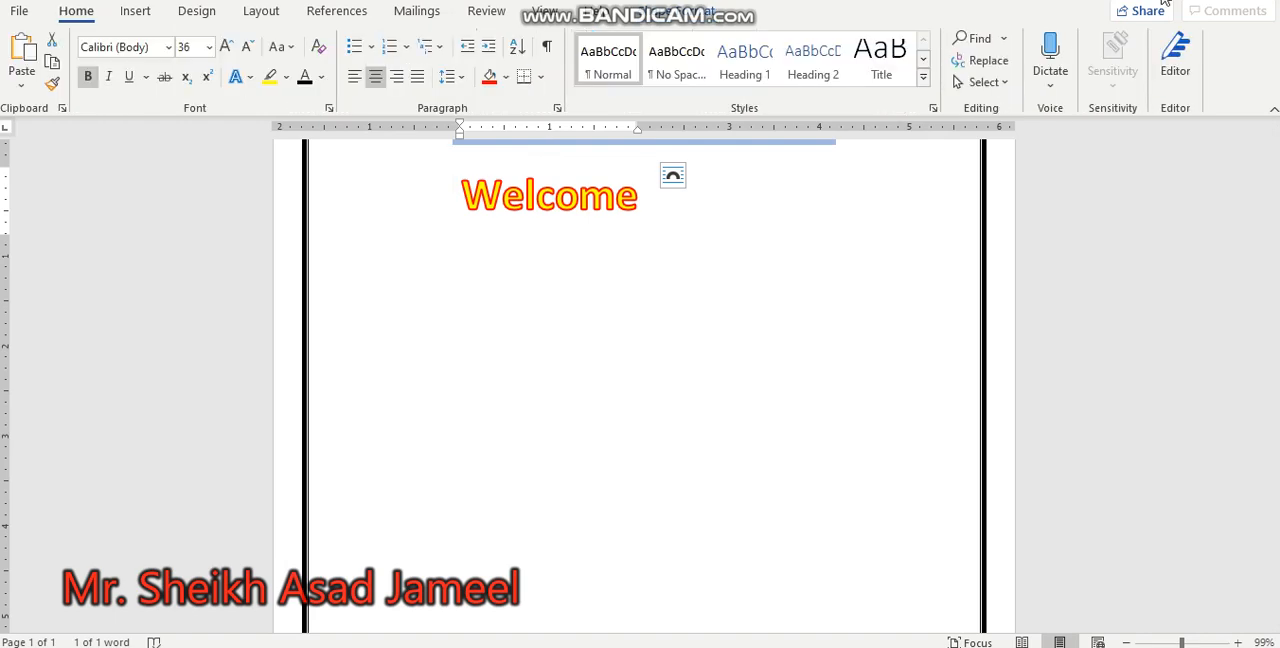
Step: Try to apply a Perspective 3-D rotation text effect to the selected Welcome WordArt text
double_click(528, 185)
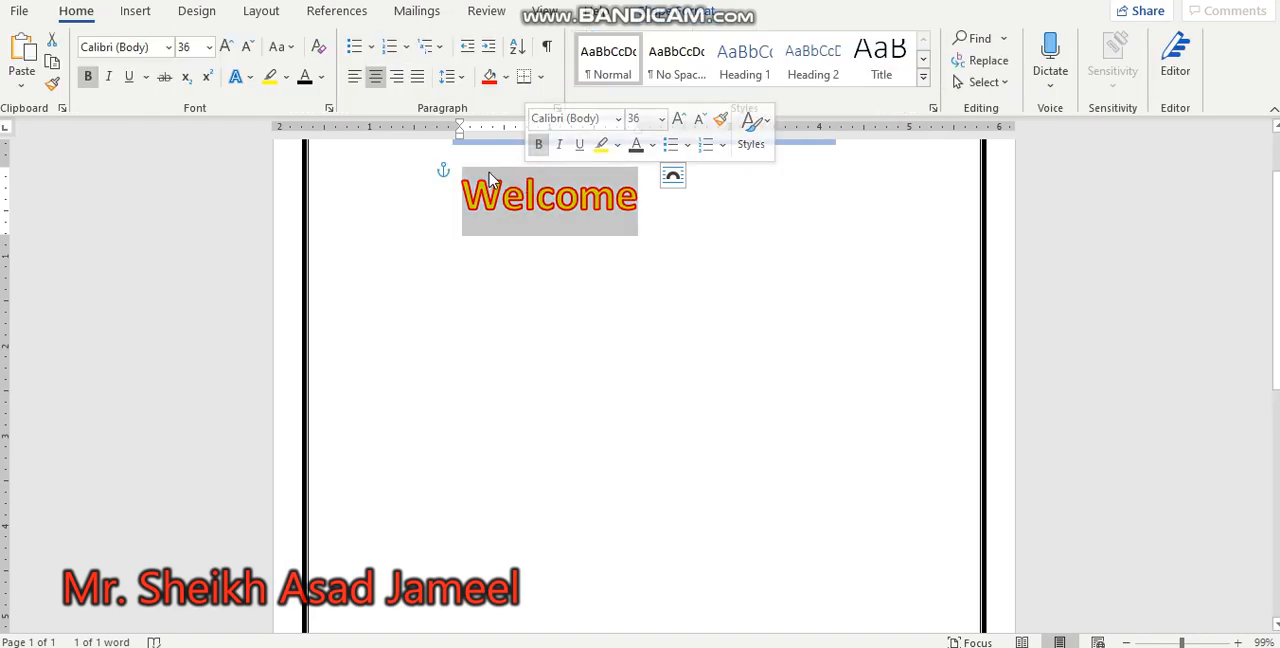
triple_click(513, 195)
left_click(627, 217)
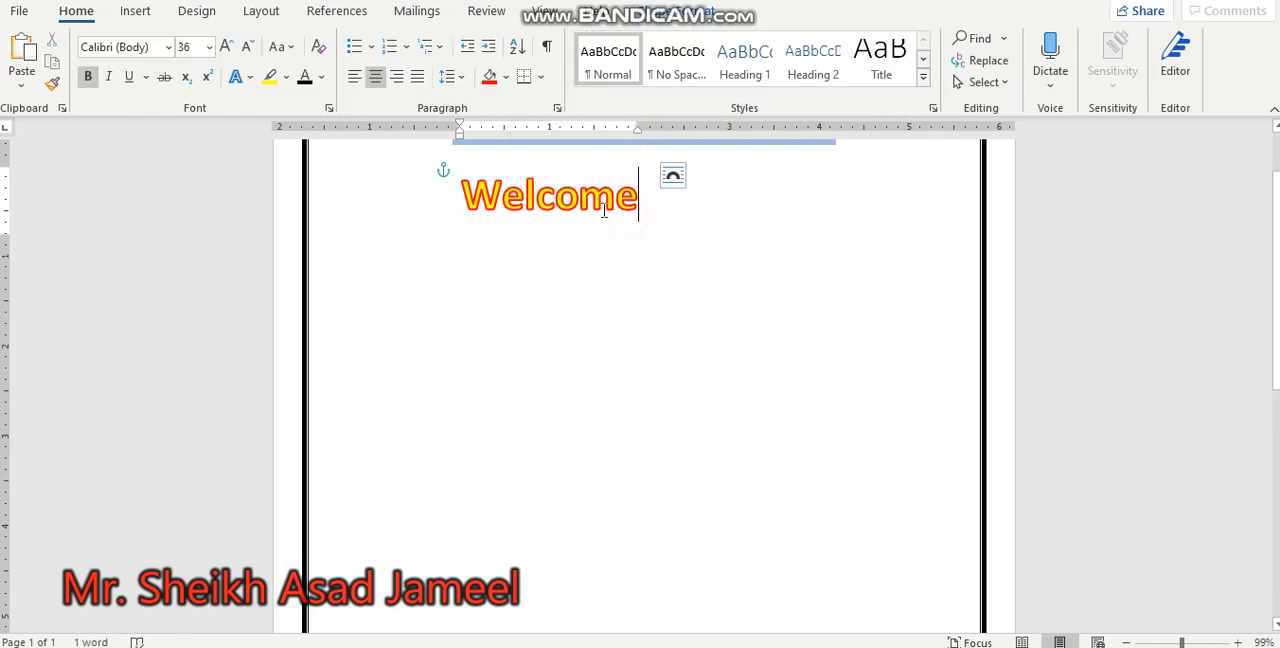
double_click(555, 195)
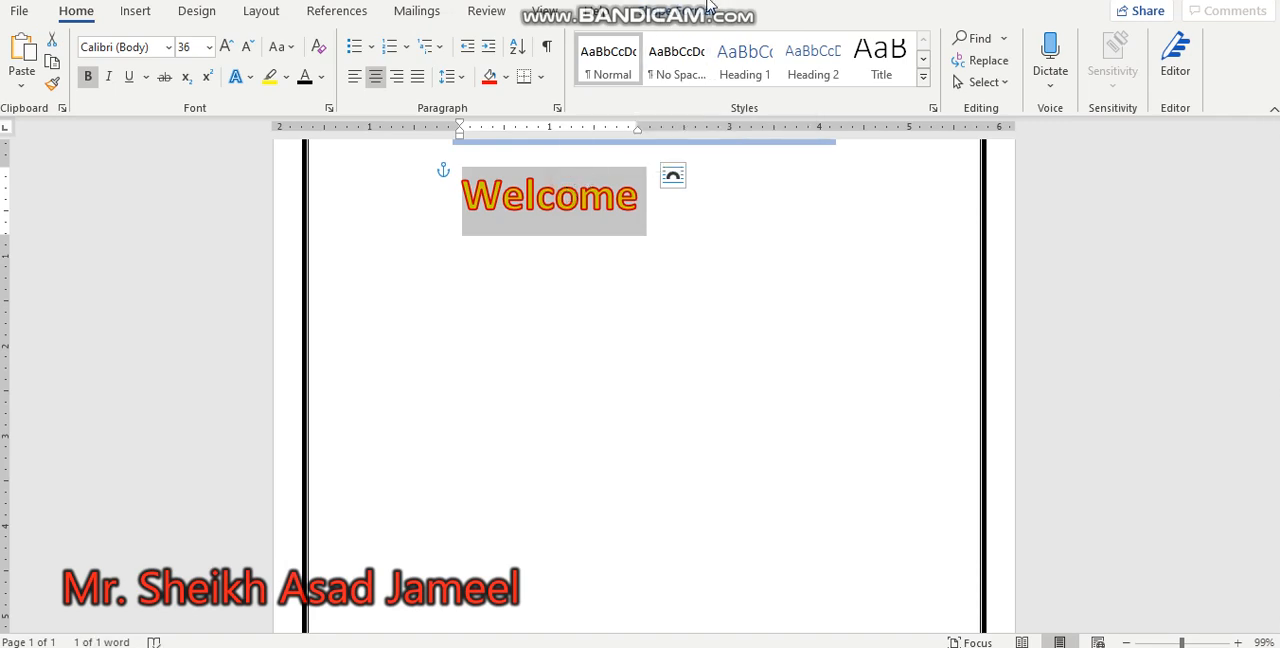
left_click(707, 12)
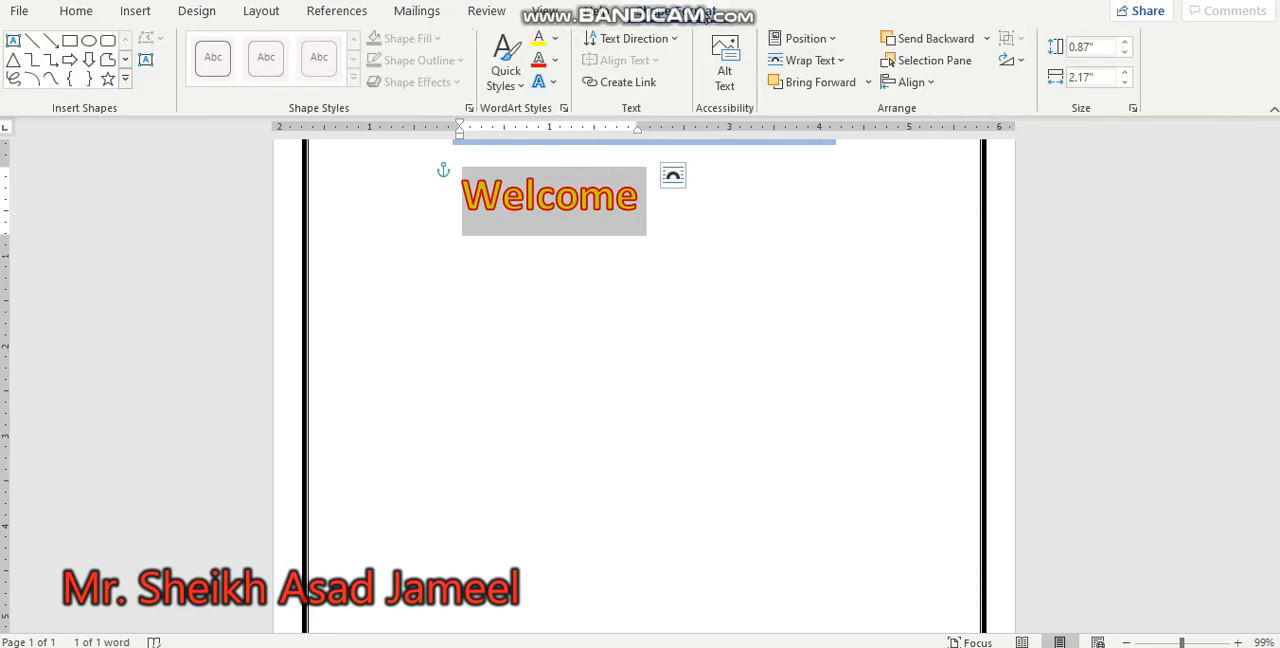
left_click(555, 86)
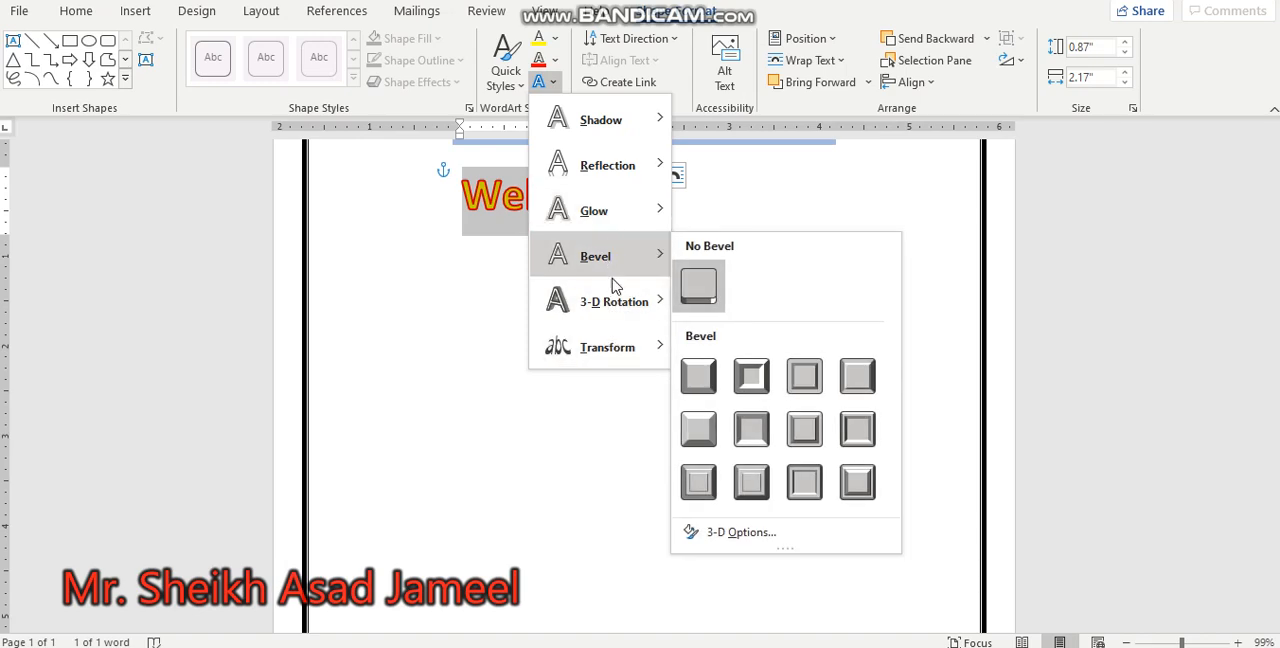
mouse_move(614, 298)
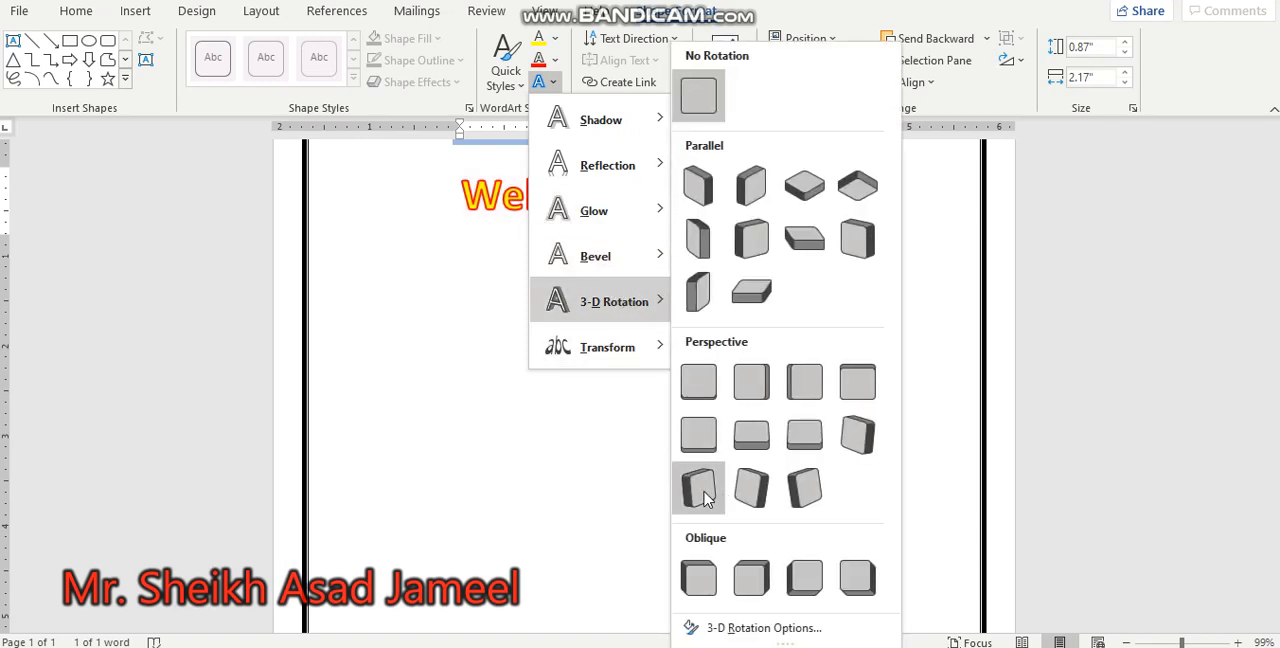
left_click(700, 490)
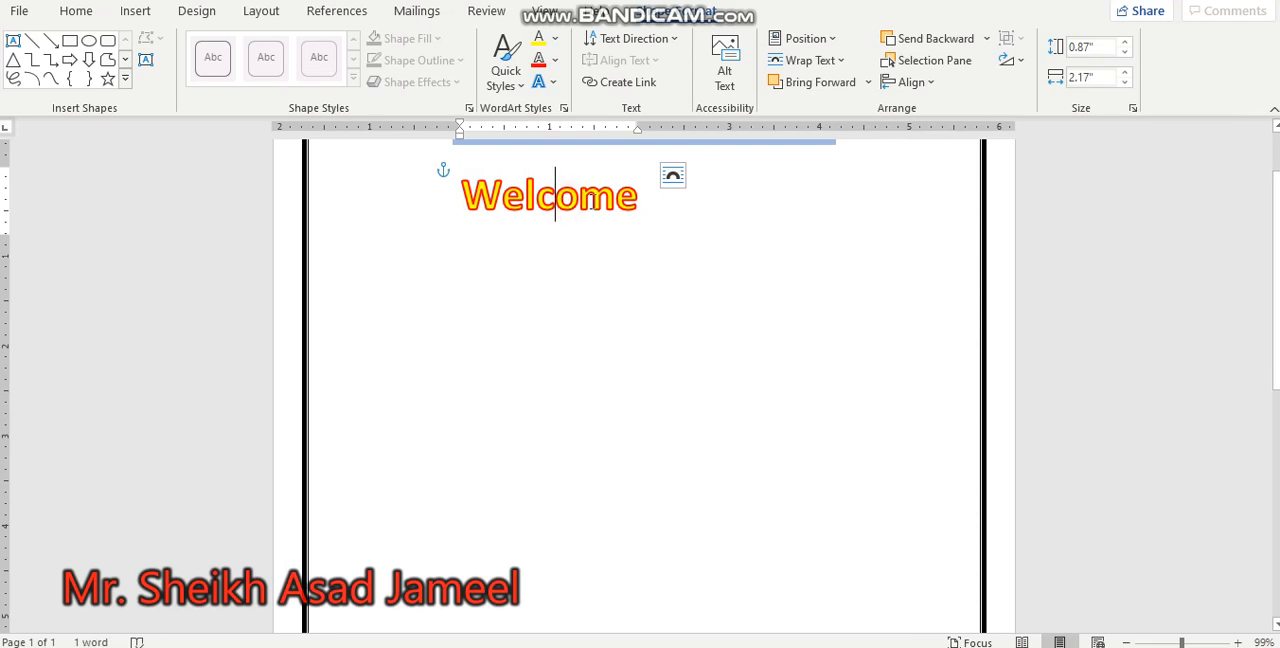
Step: Apply the Parallel 3-D rotation preset that slants the Welcome WordArt text steeply upward to the right
double_click(566, 199)
left_click(686, 198)
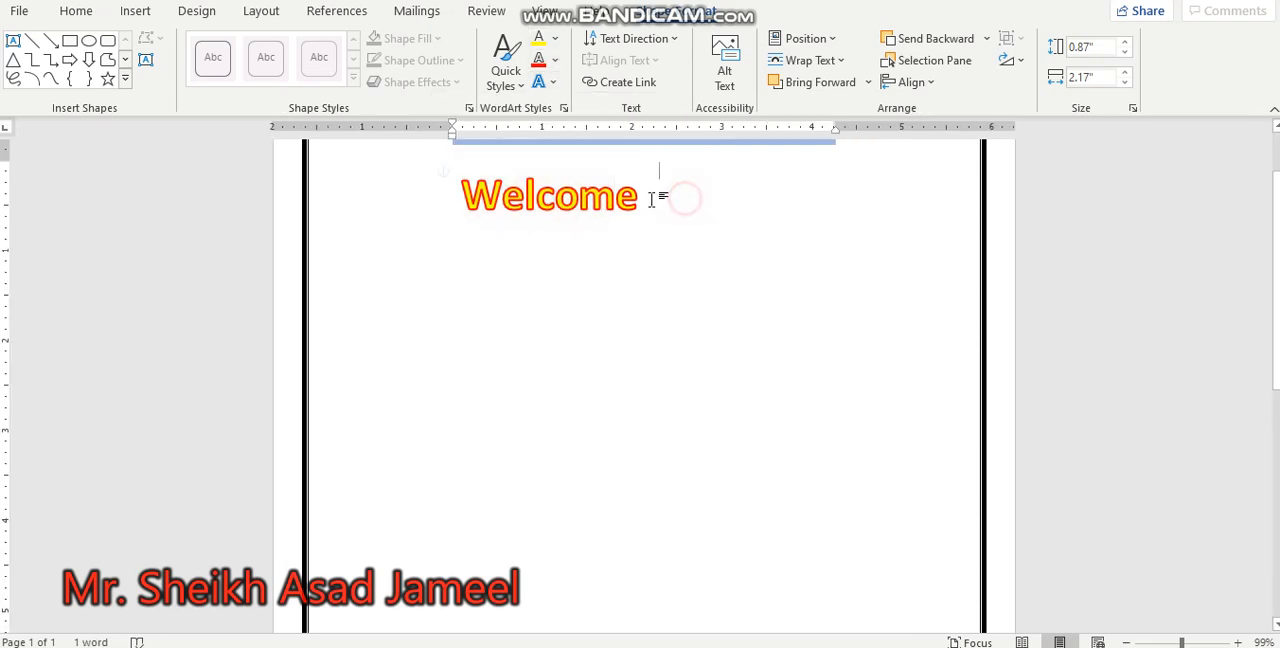
left_click_drag(641, 200, 414, 169)
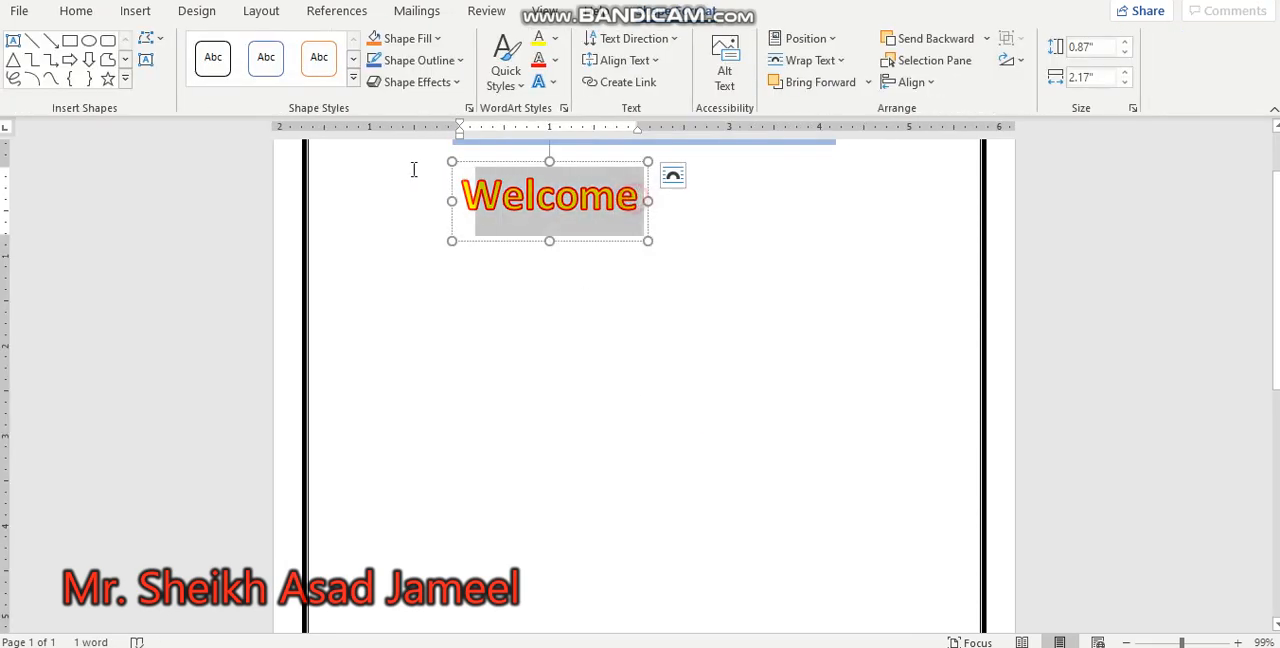
left_click(549, 84)
mouse_move(610, 300)
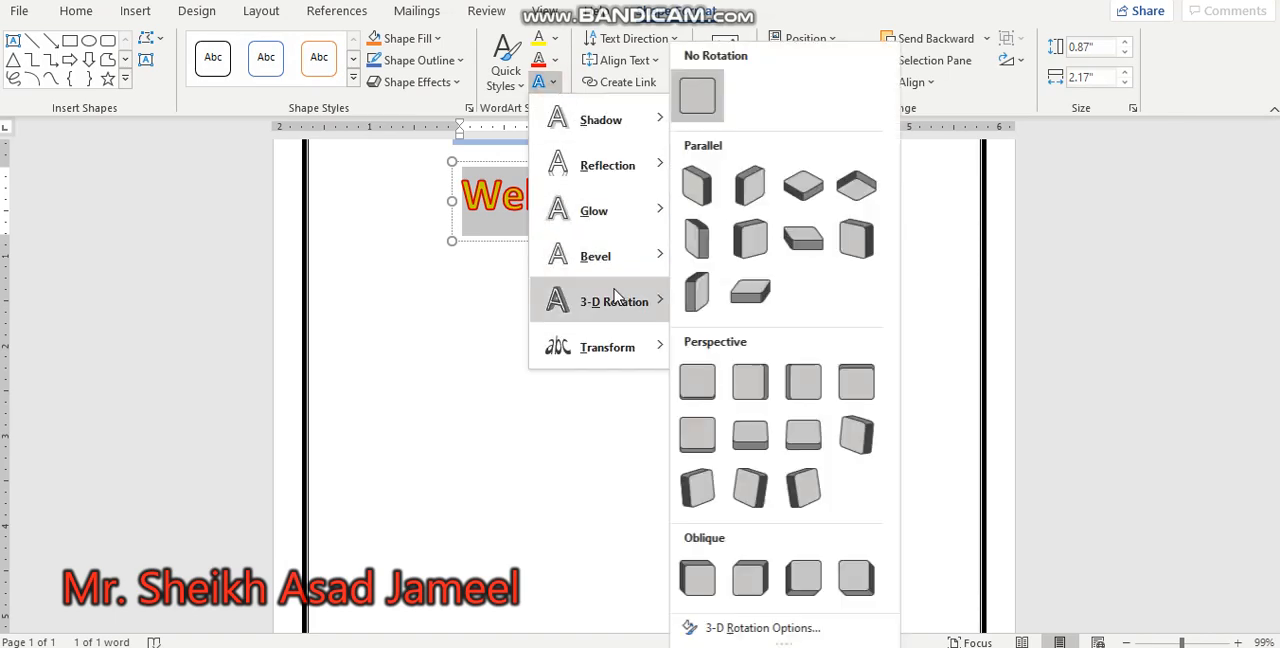
left_click(697, 290)
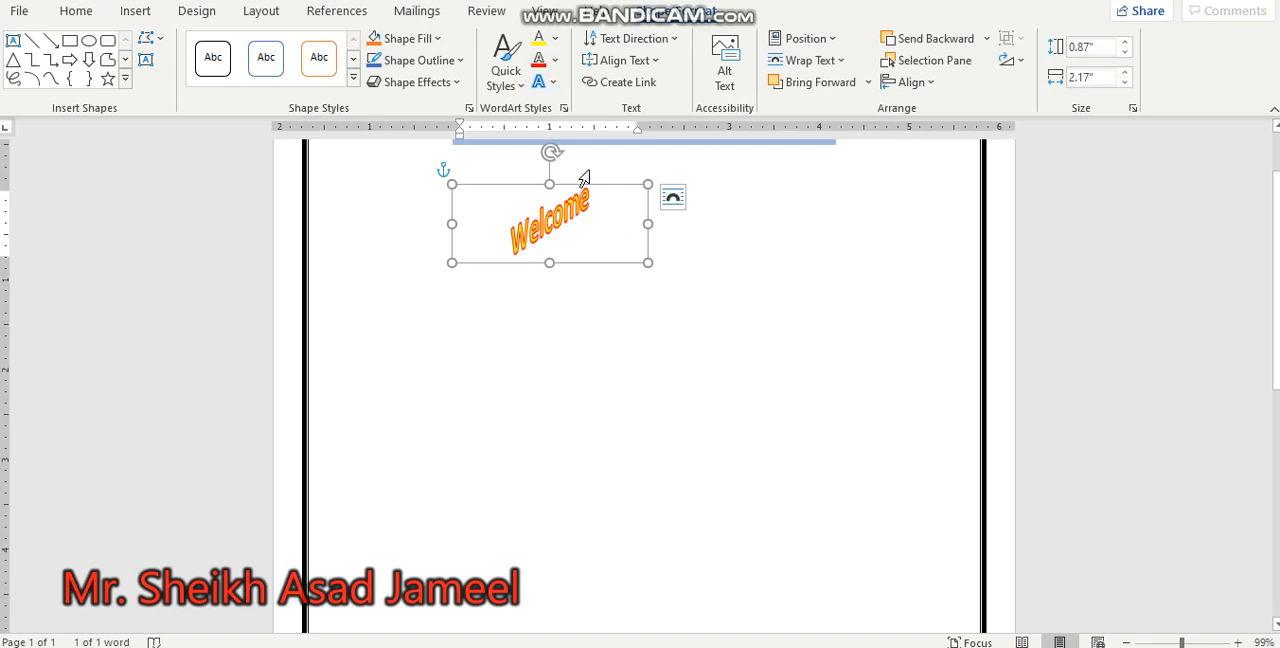
Step: Enlarge the Welcome WordArt box to about 3.45" high by 5.45" wide and rotate all its text 90°
left_click_drag(1277, 271, 1275, 242)
mouse_move(550, 216)
left_mouse_down()
mouse_move(527, 300)
mouse_move(526, 246)
mouse_move(511, 237)
mouse_move(646, 294)
mouse_move(553, 379)
mouse_move(503, 206)
mouse_move(563, 234)
mouse_move(551, 217)
left_mouse_up()
left_click_drag(647, 327, 836, 474)
left_click_drag(833, 271, 943, 163)
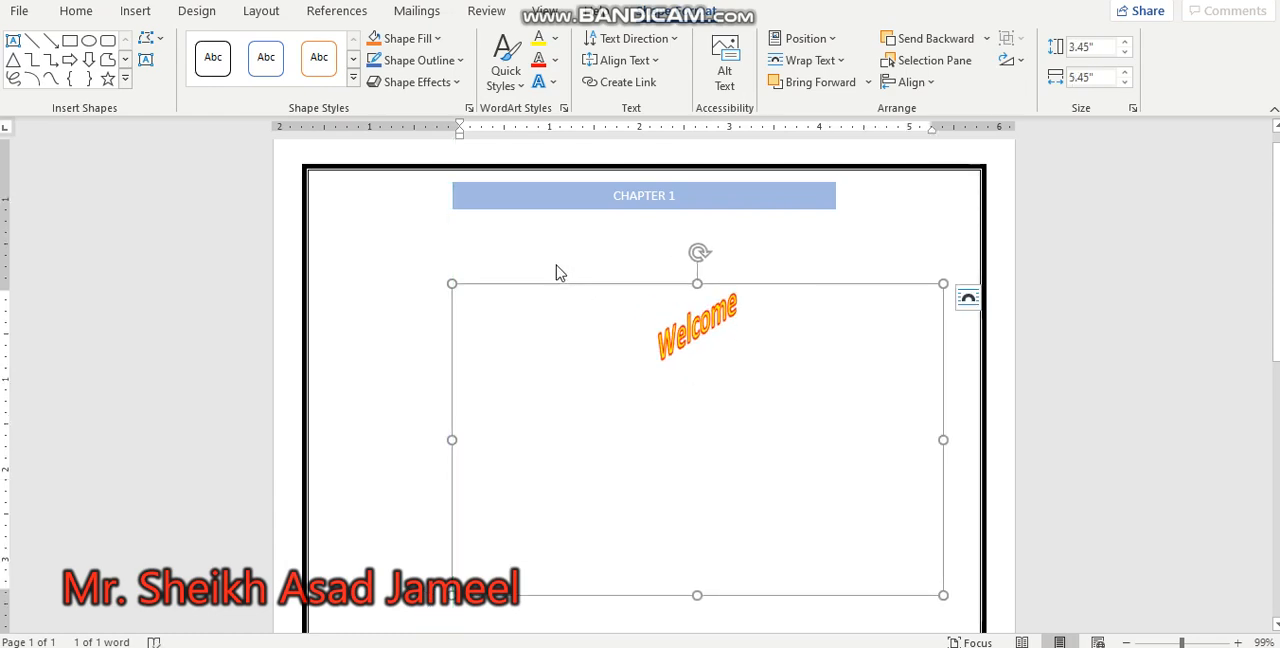
left_click(676, 40)
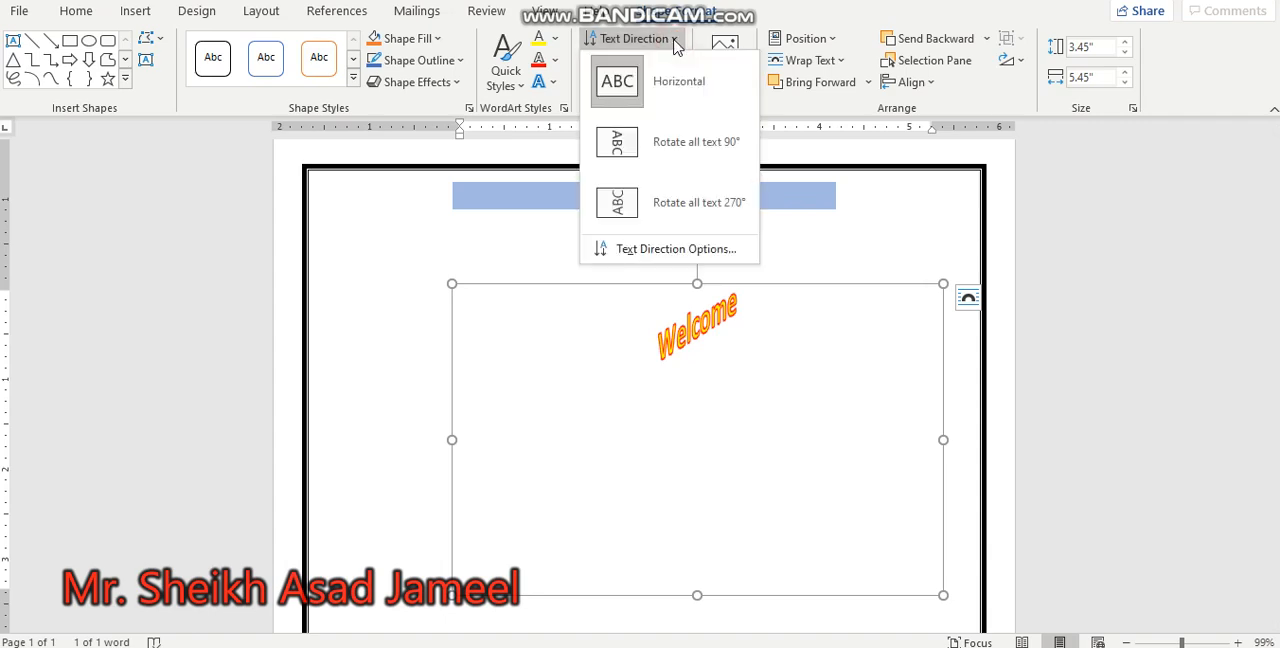
left_click(680, 160)
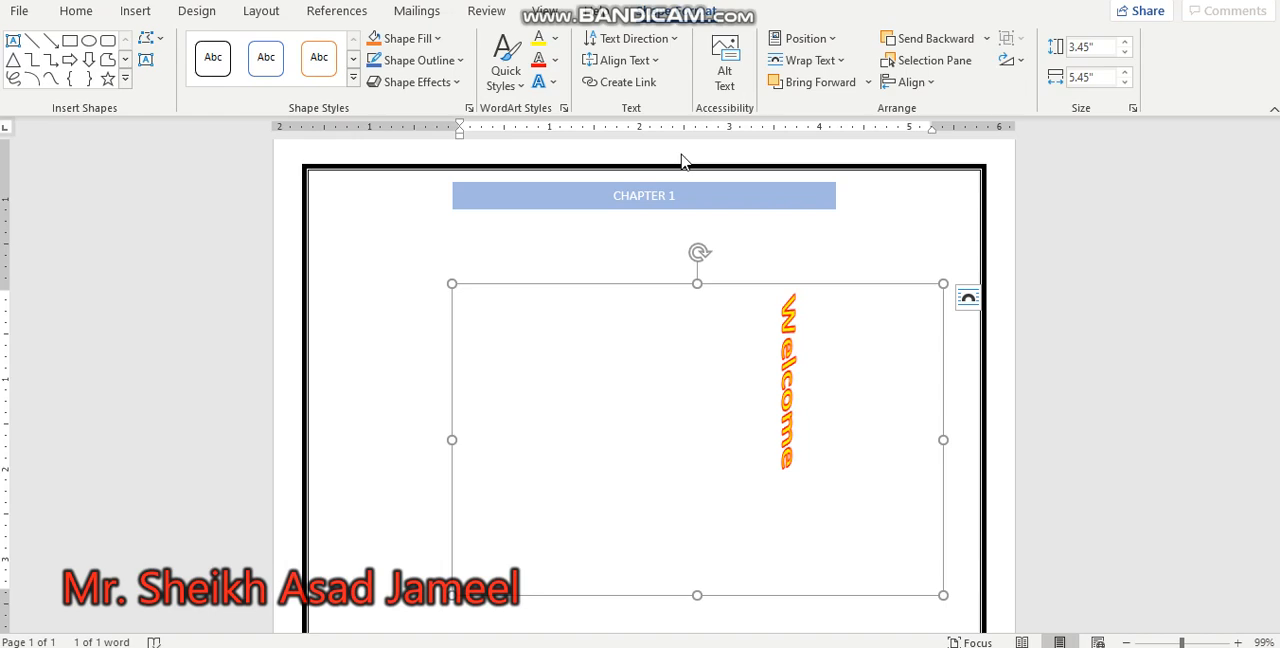
Step: Delete the Welcome WordArt from the page
left_click(831, 285)
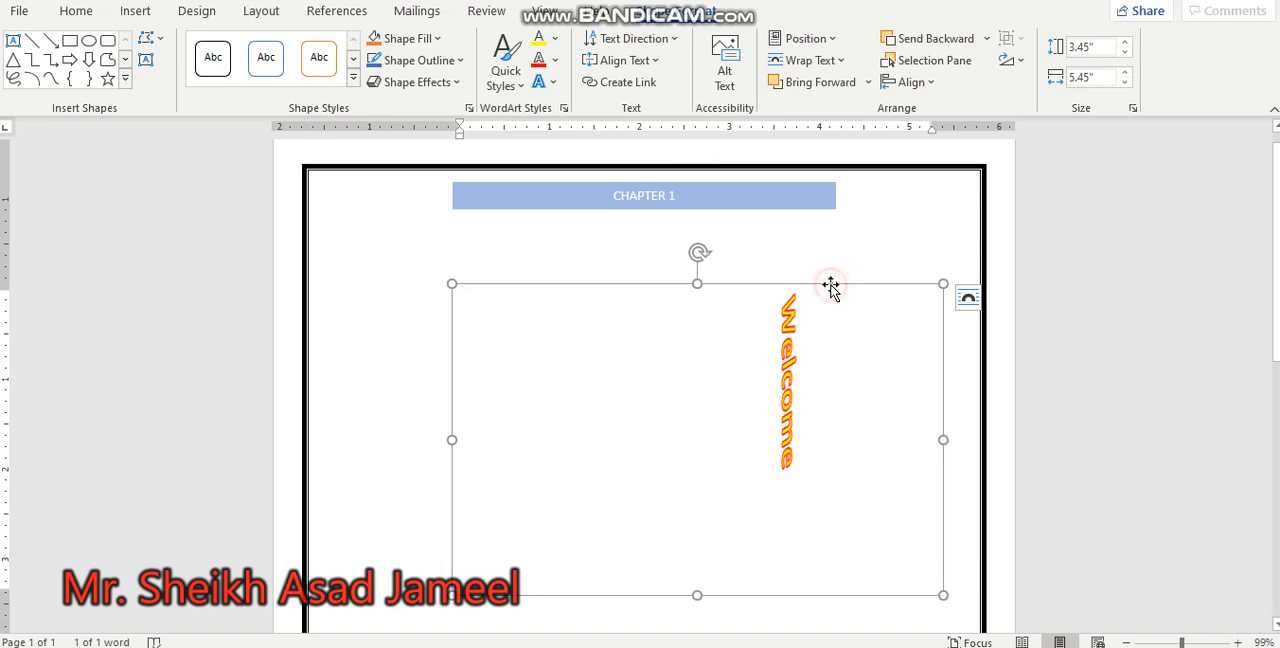
key("Delete")
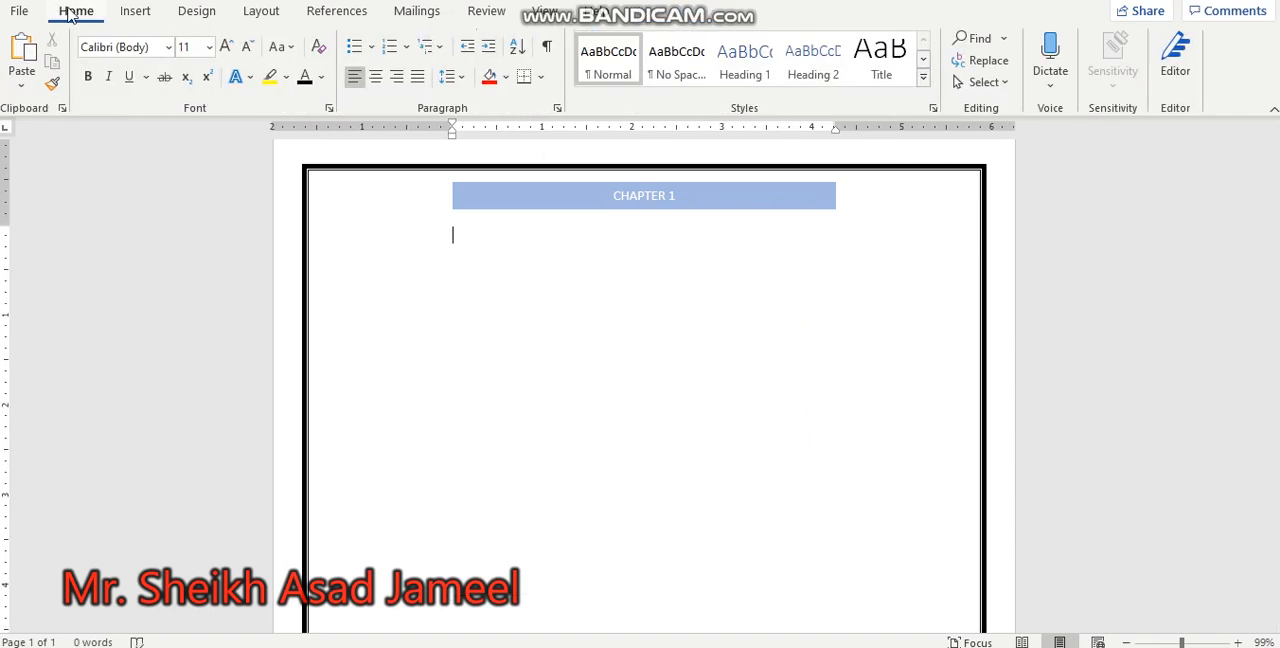
Step: Draw a text box about 1.68" high by 4.78" wide below the CHAPTER 1 heading, containing "Computer is an electronic device"
left_click(138, 14)
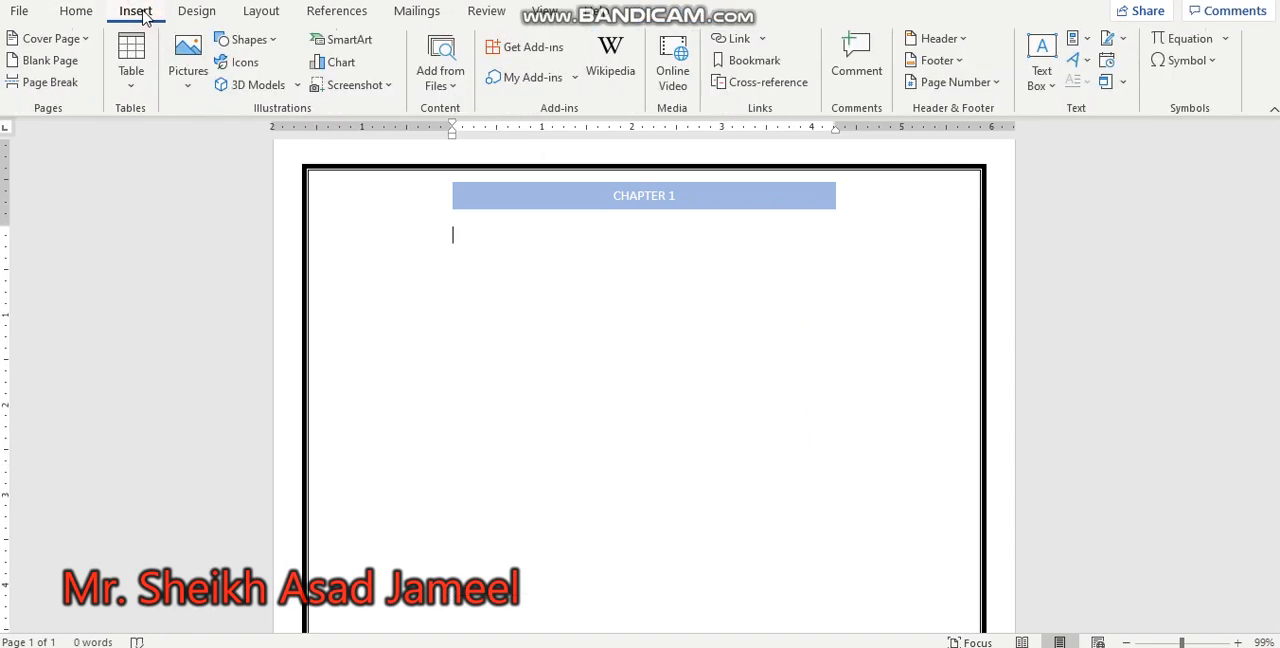
left_click(1050, 88)
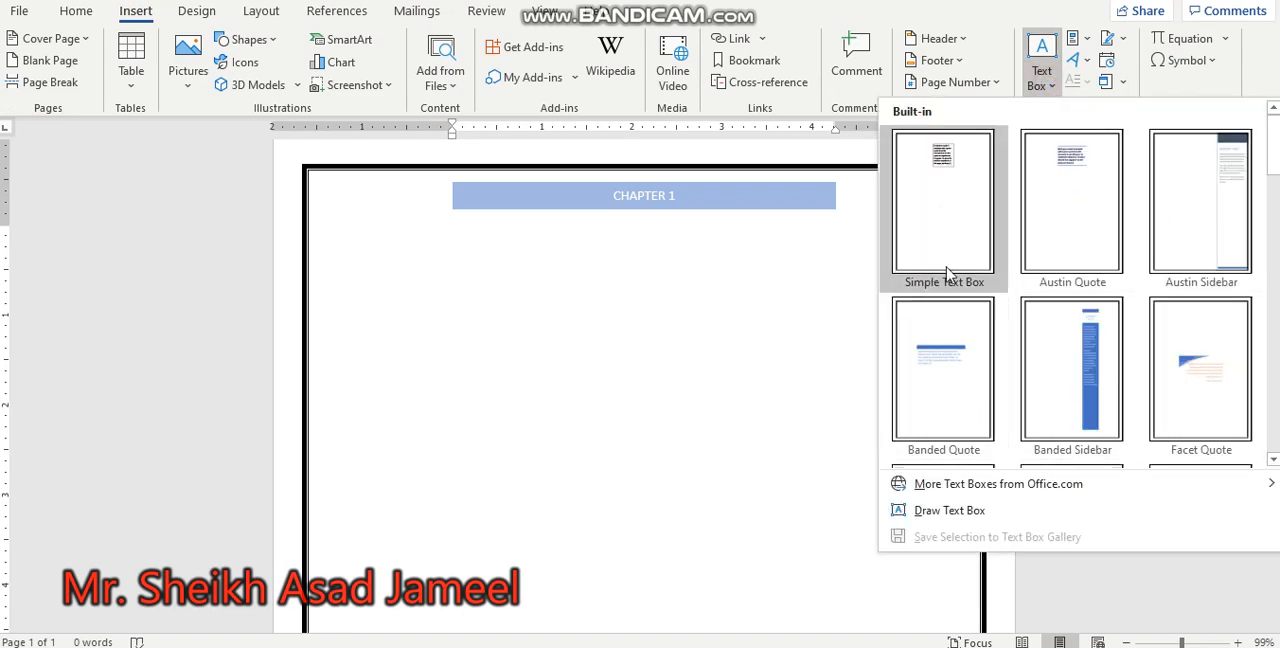
left_click(1000, 511)
mouse_move(351, 269)
left_mouse_down()
mouse_move(569, 449)
mouse_move(660, 490)
mouse_move(781, 420)
left_mouse_up()
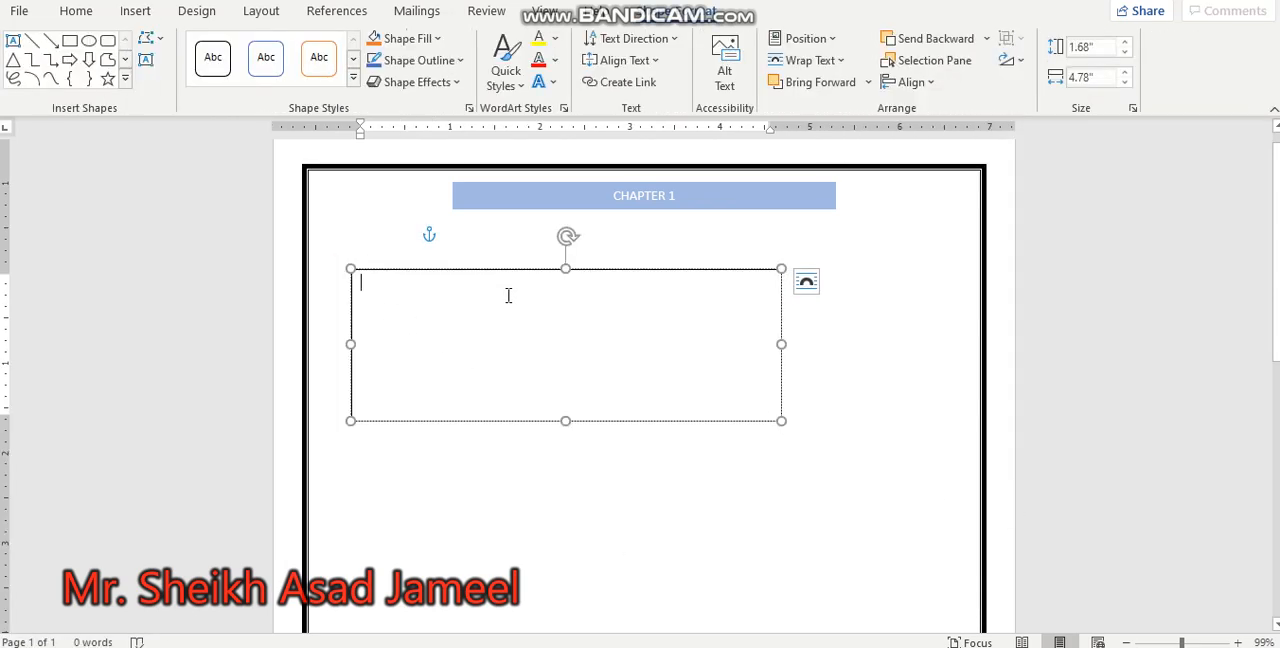
type("Computer is an electronic device")
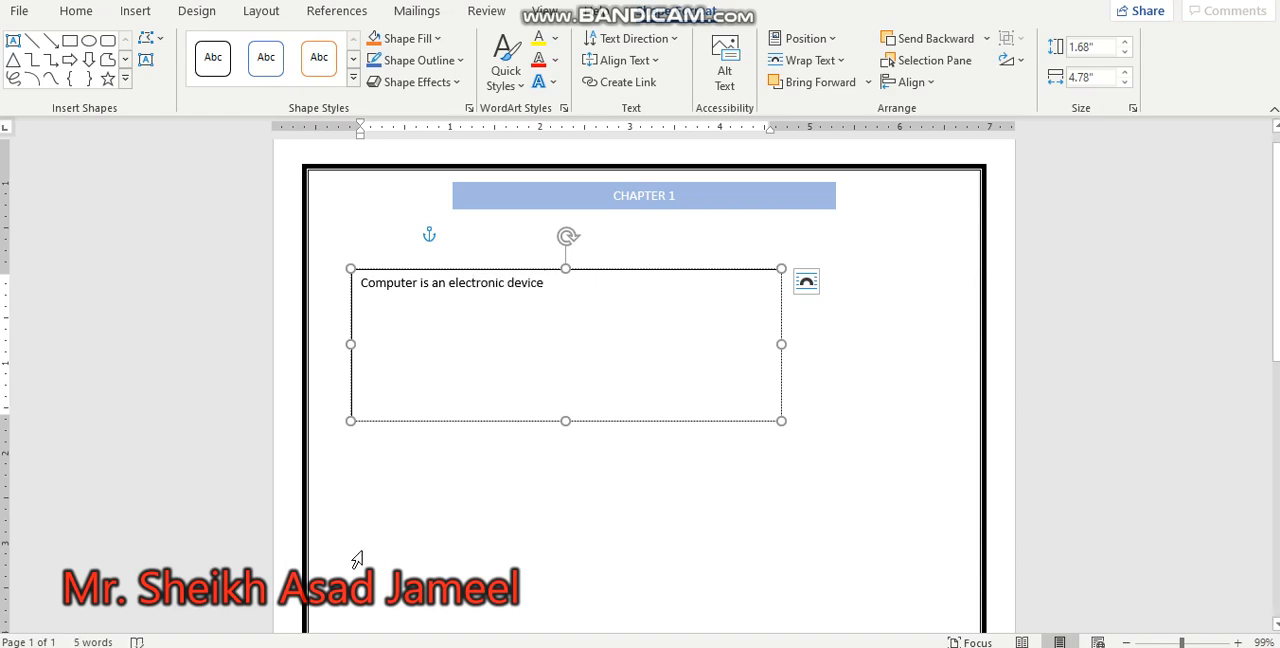
left_click(431, 434)
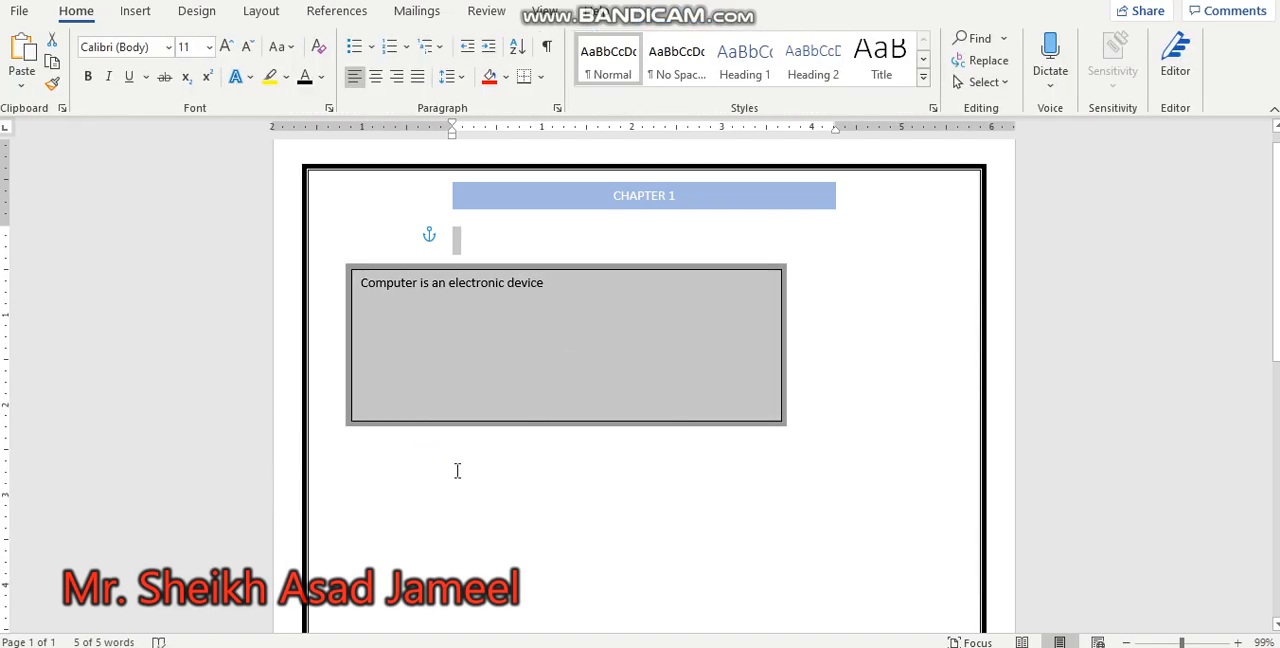
left_click(540, 455)
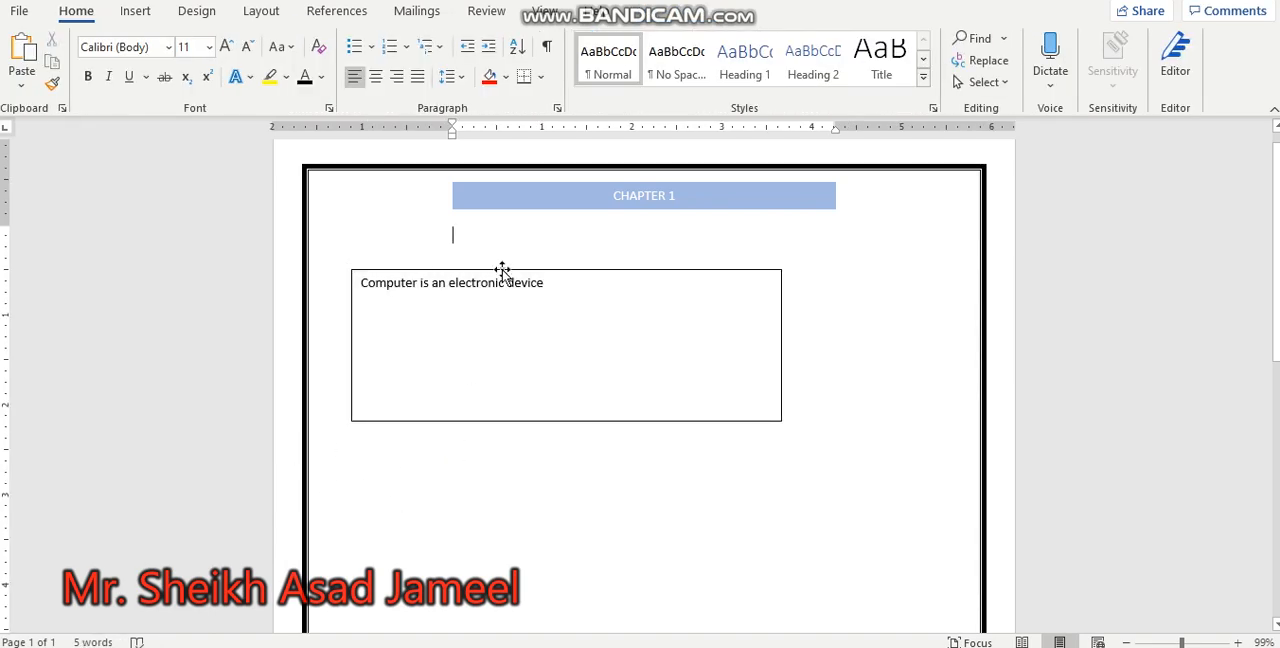
left_click(502, 270)
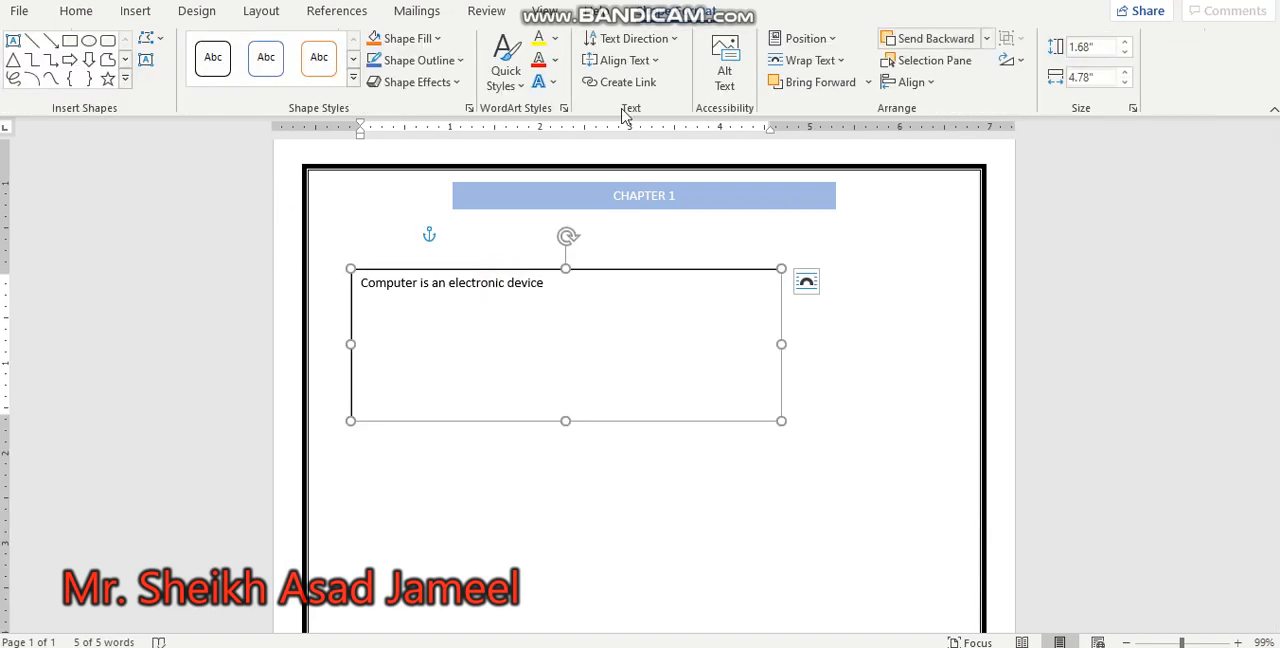
left_click(354, 77)
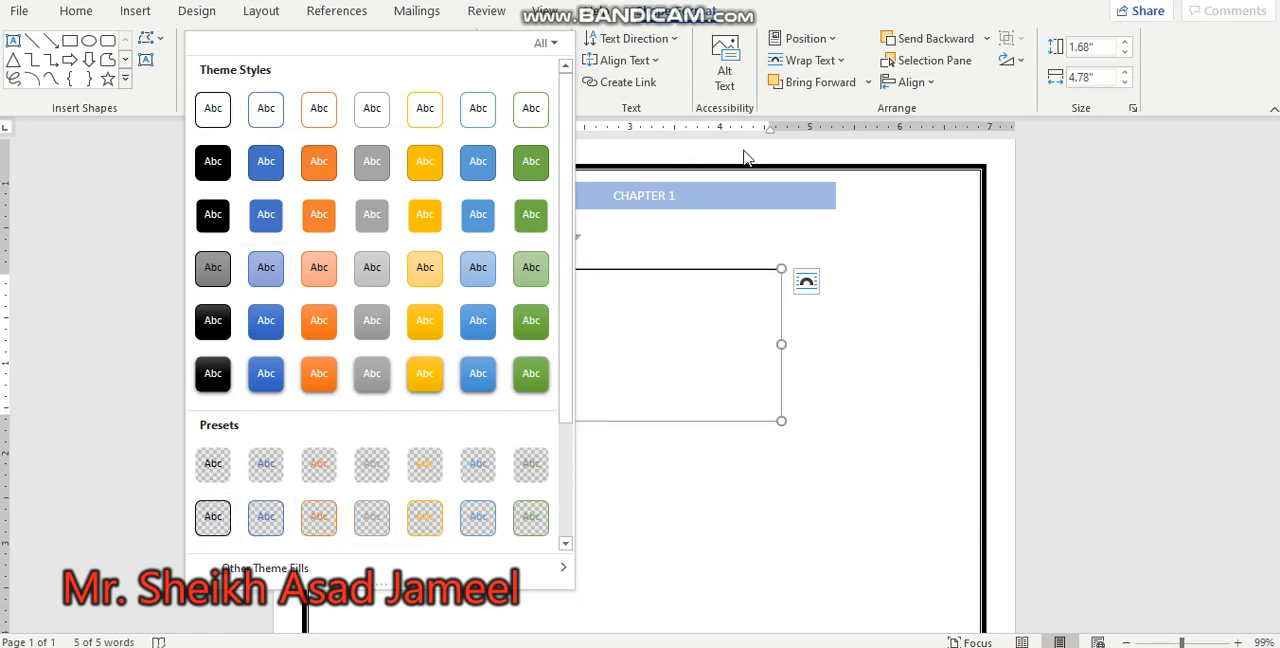
left_click(672, 299)
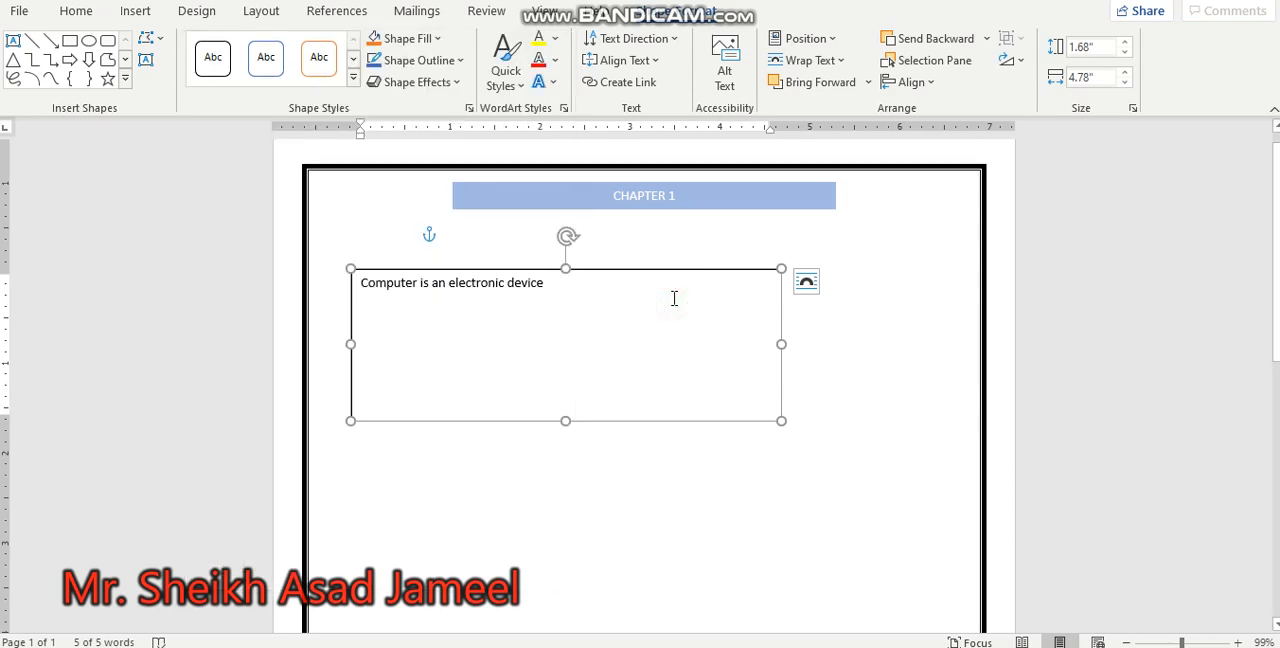
Step: Set the font of all the text in the text box to Algerian
key("ctrl+a")
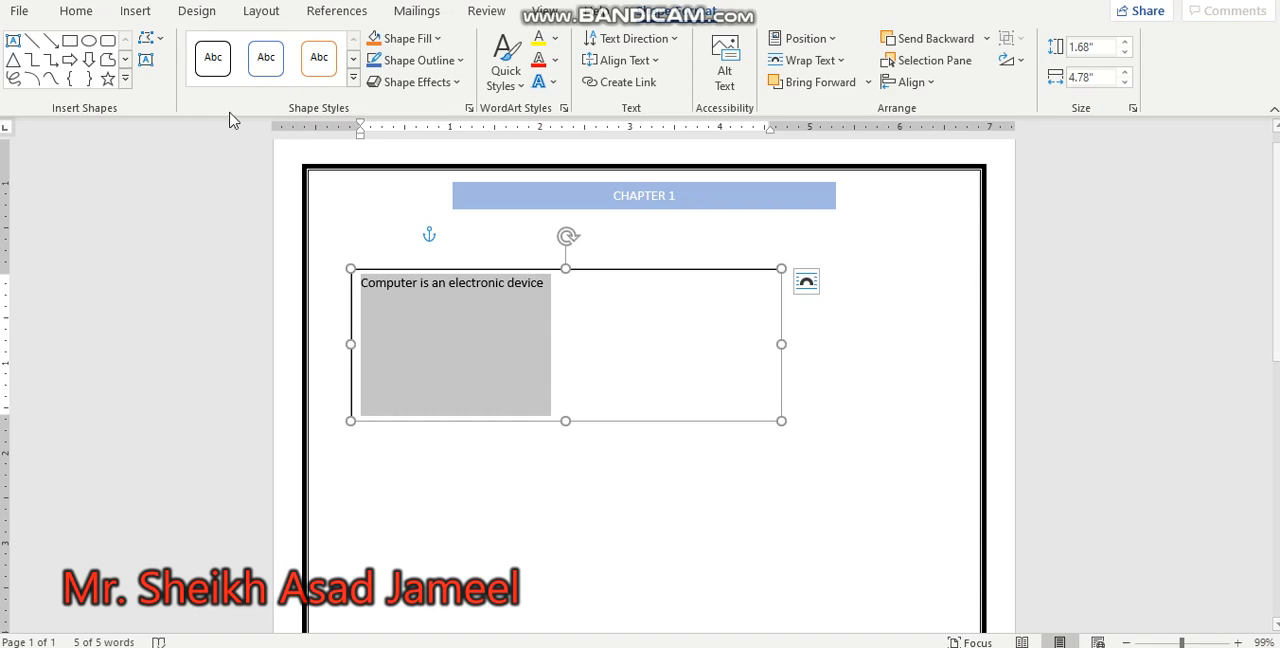
left_click(90, 14)
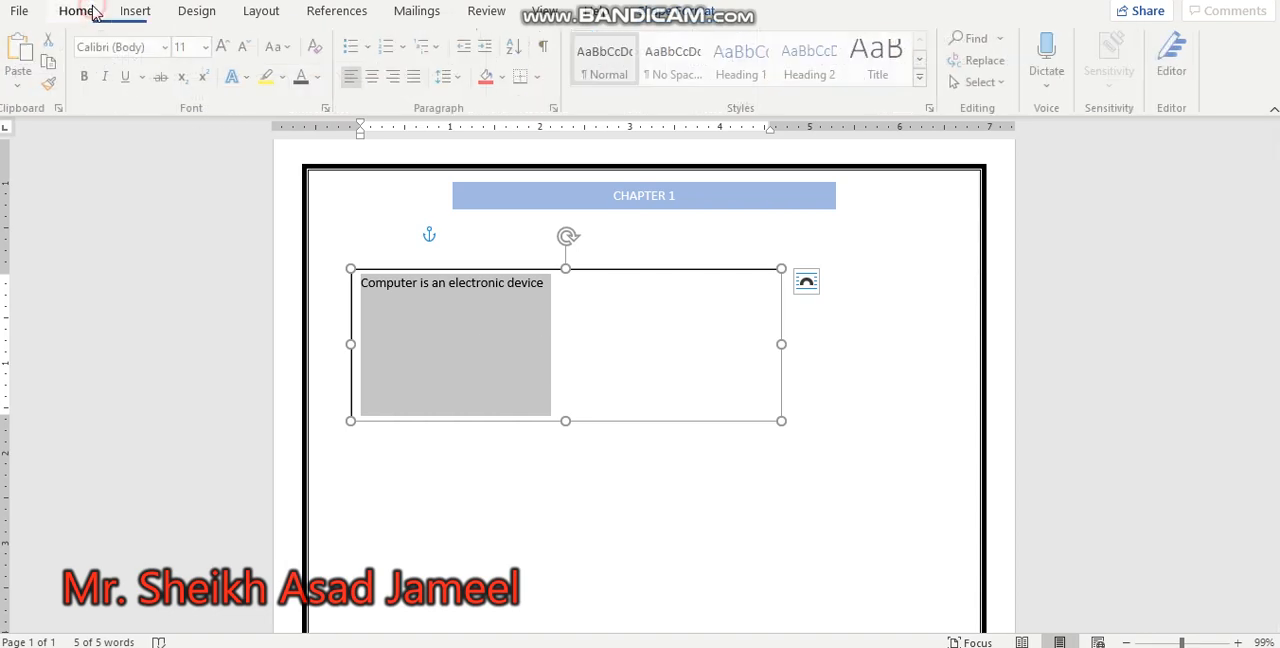
left_click(168, 47)
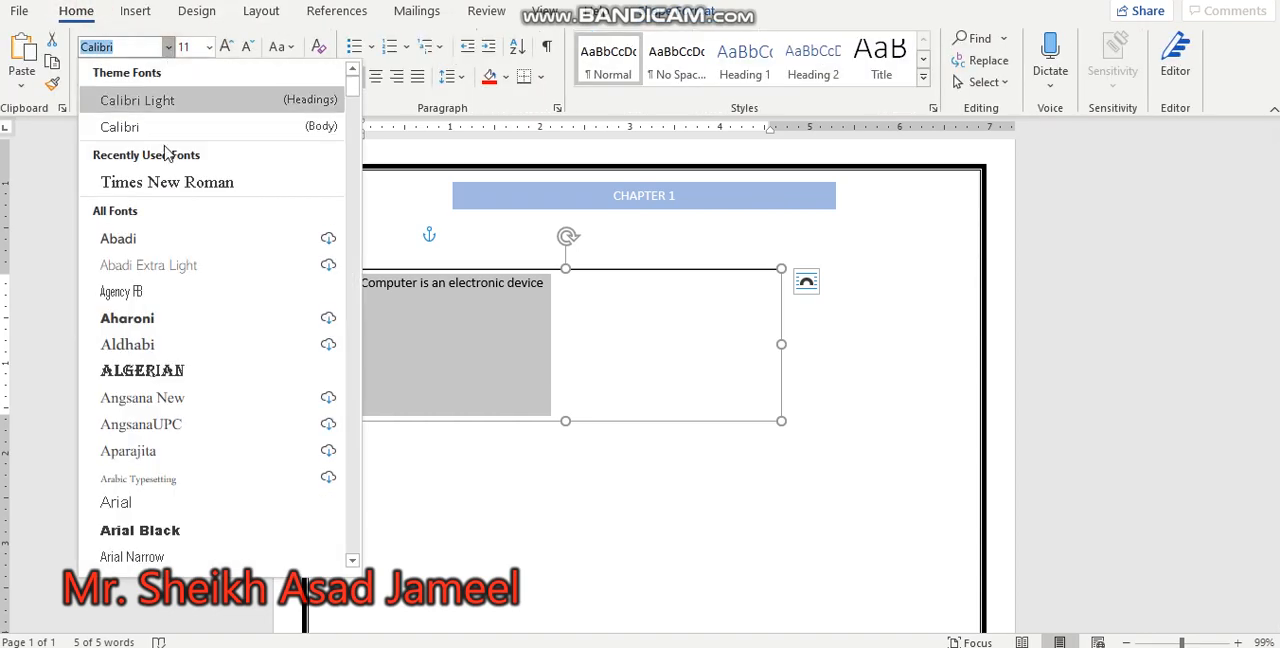
left_click(194, 370)
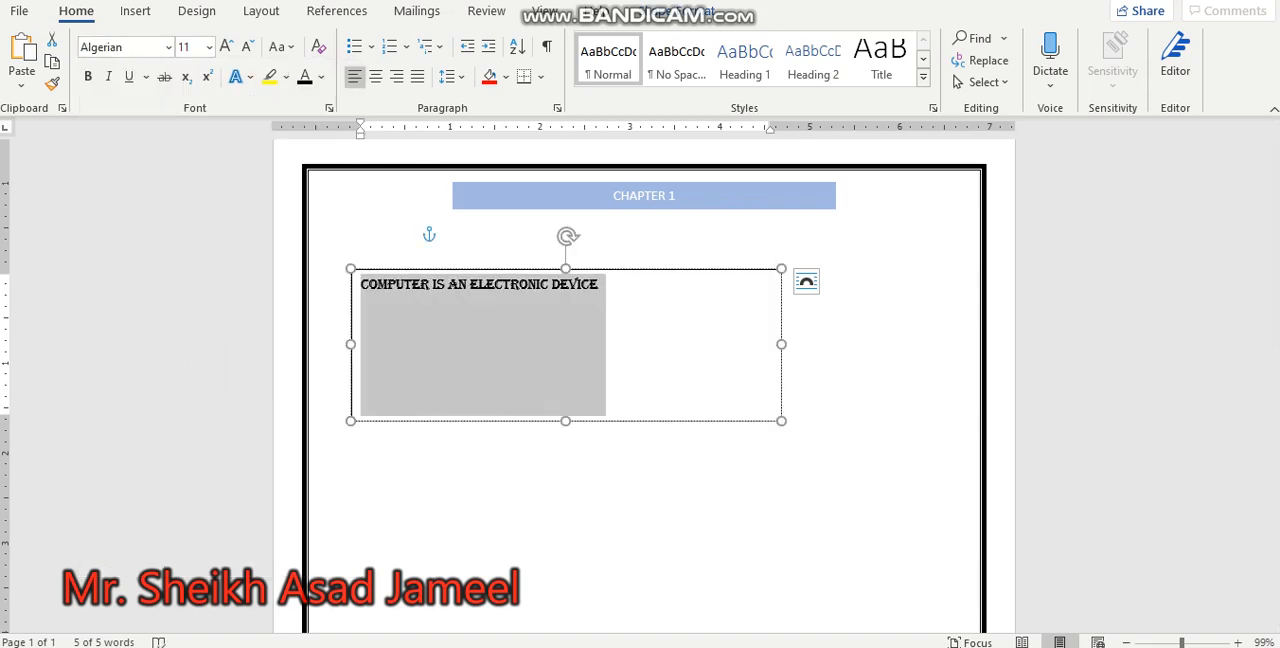
left_click(600, 286)
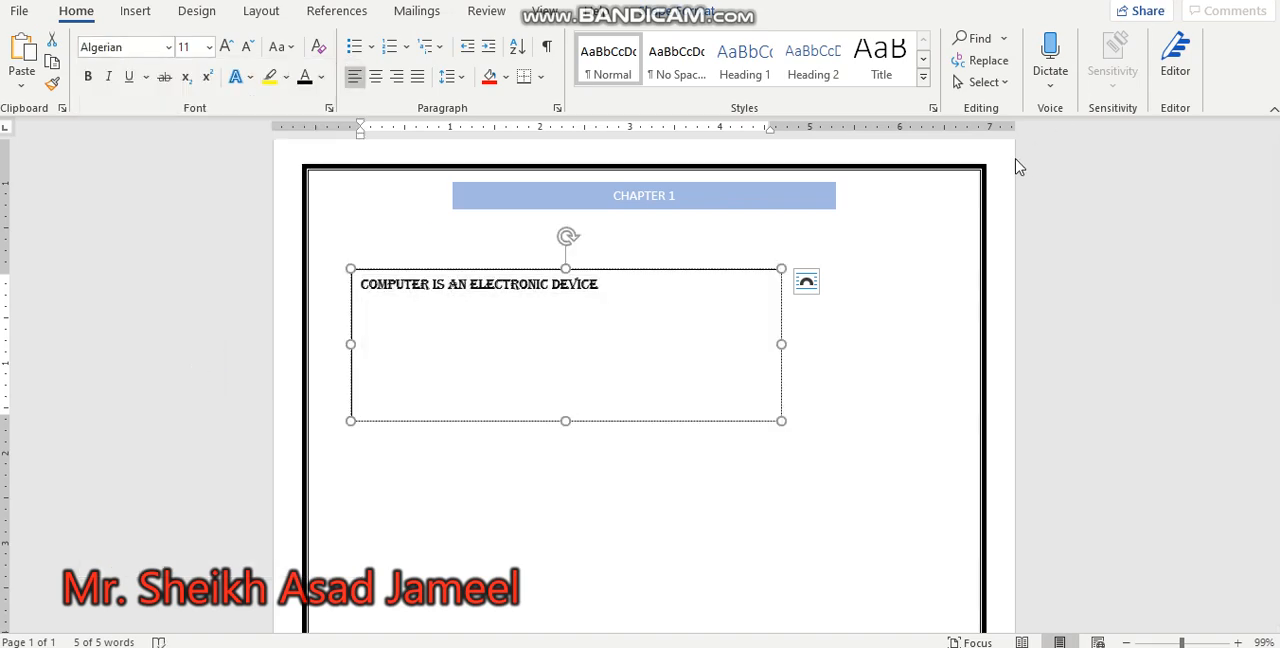